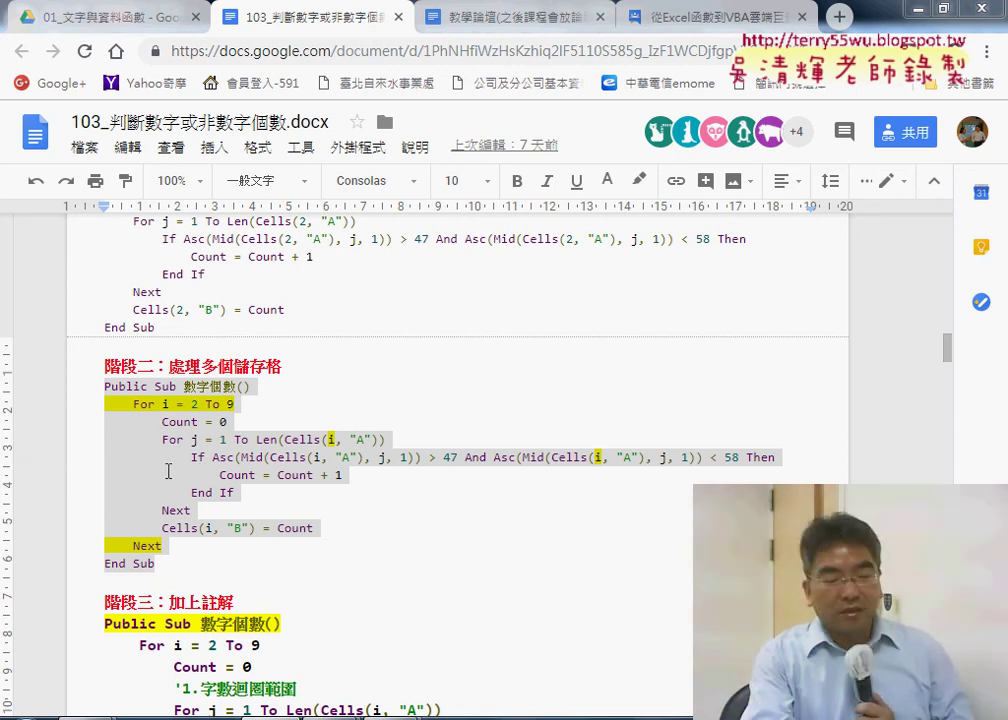
Step: Under 階段三：加上註解, select the fully commented 數字個數 procedure from End Sub up to Public Sub
click(279, 522)
scroll(285, 520, down, 4)
scroll(291, 519, down, 1)
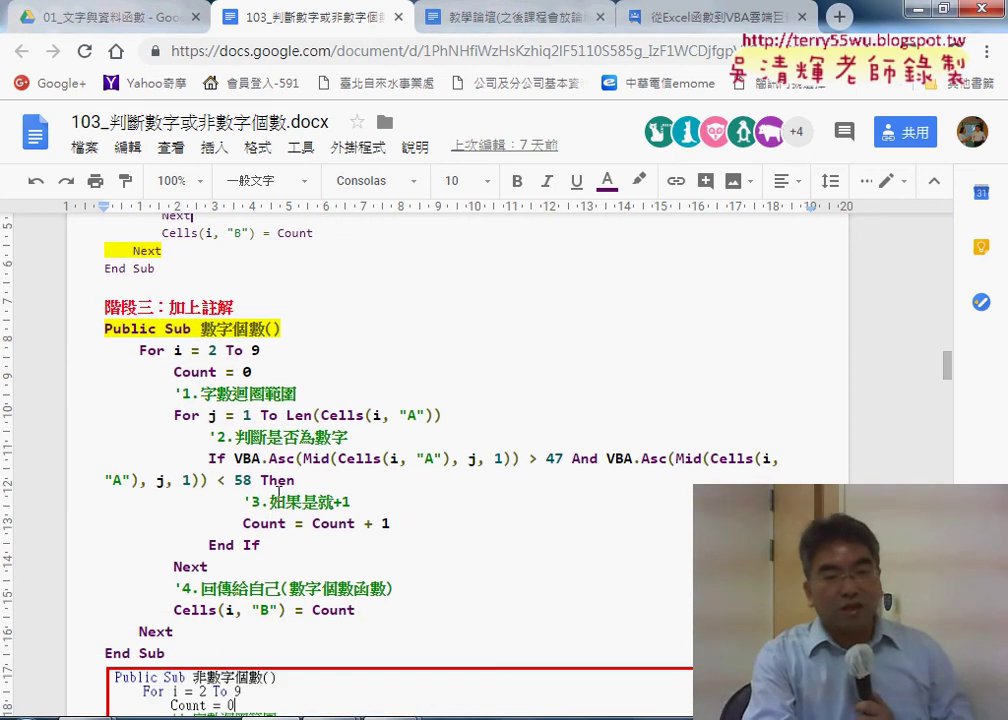
drag(300, 393, 173, 392)
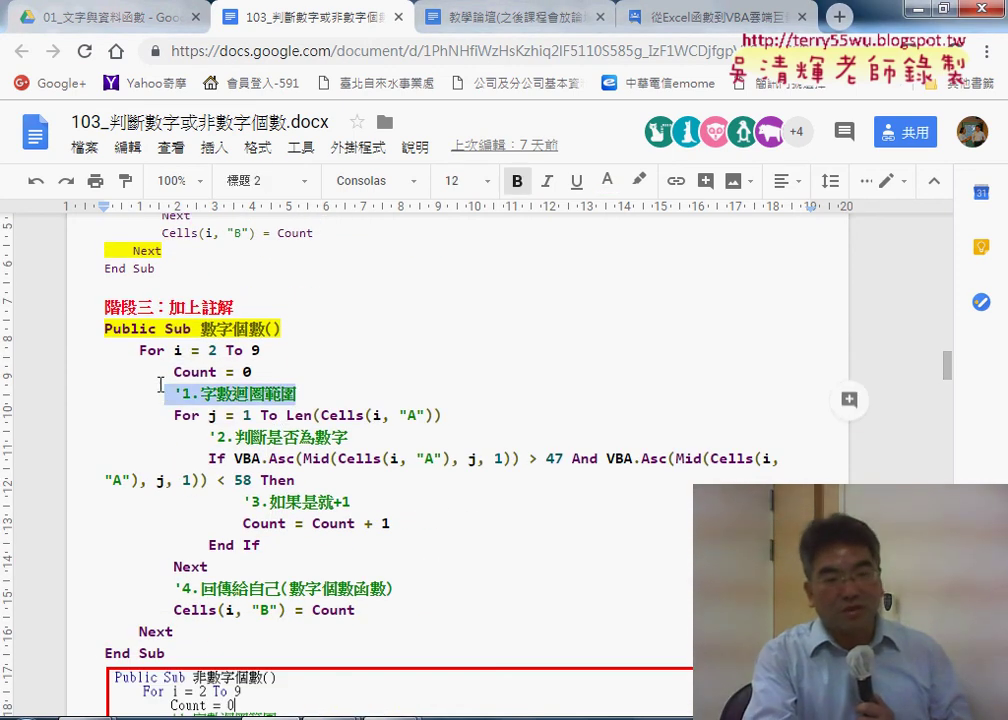
drag(234, 307, 169, 307)
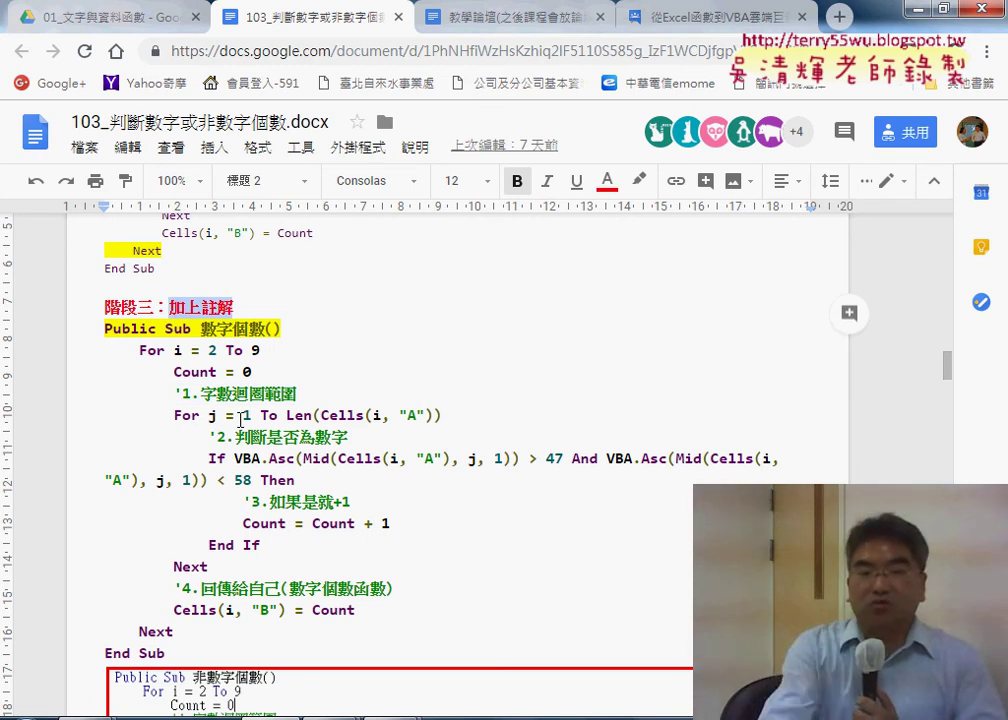
drag(166, 657, 78, 323)
key(ctrl+c)
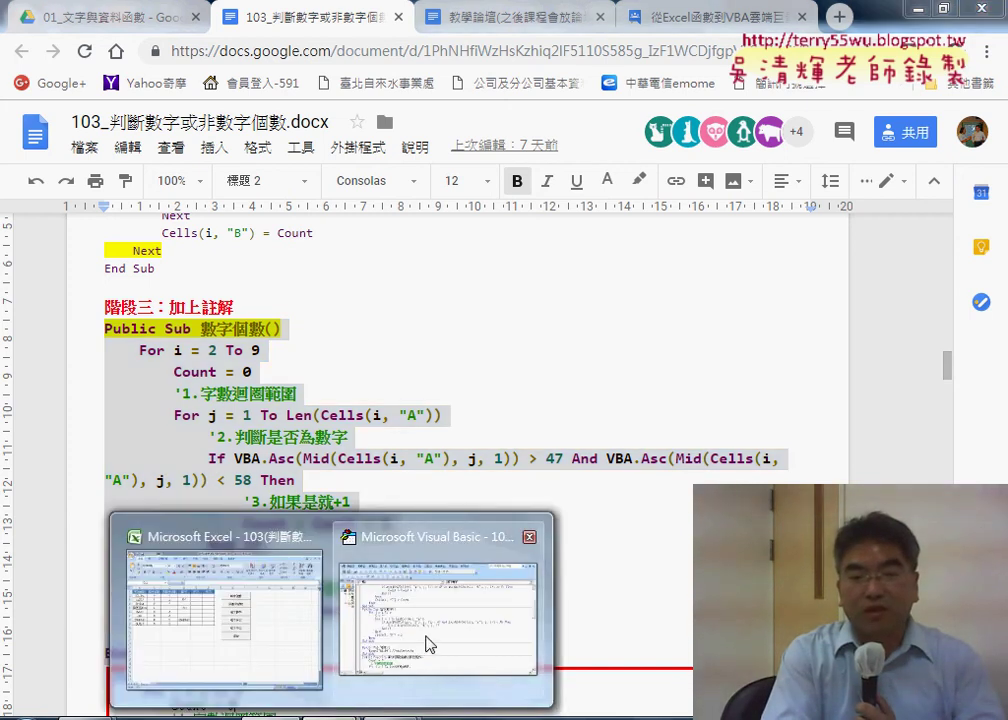
Step: Bring the VBA editor forward, shift it left, and select Module1's original 數字個數 procedure
click(427, 625)
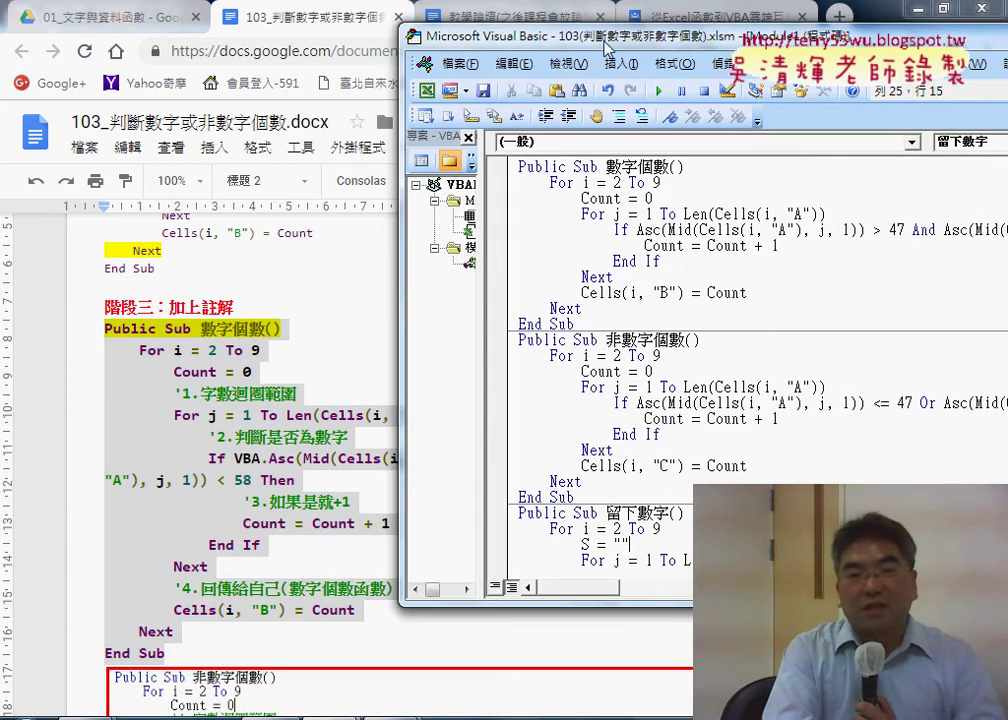
drag(600, 36, 221, 27)
drag(183, 315, 143, 158)
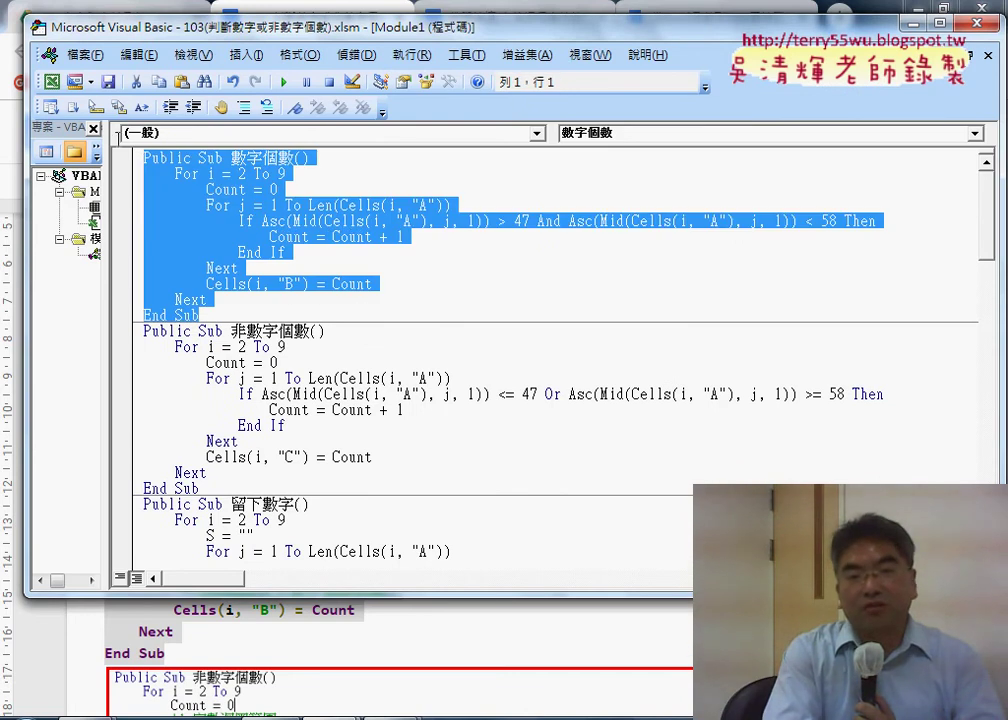
click(254, 237)
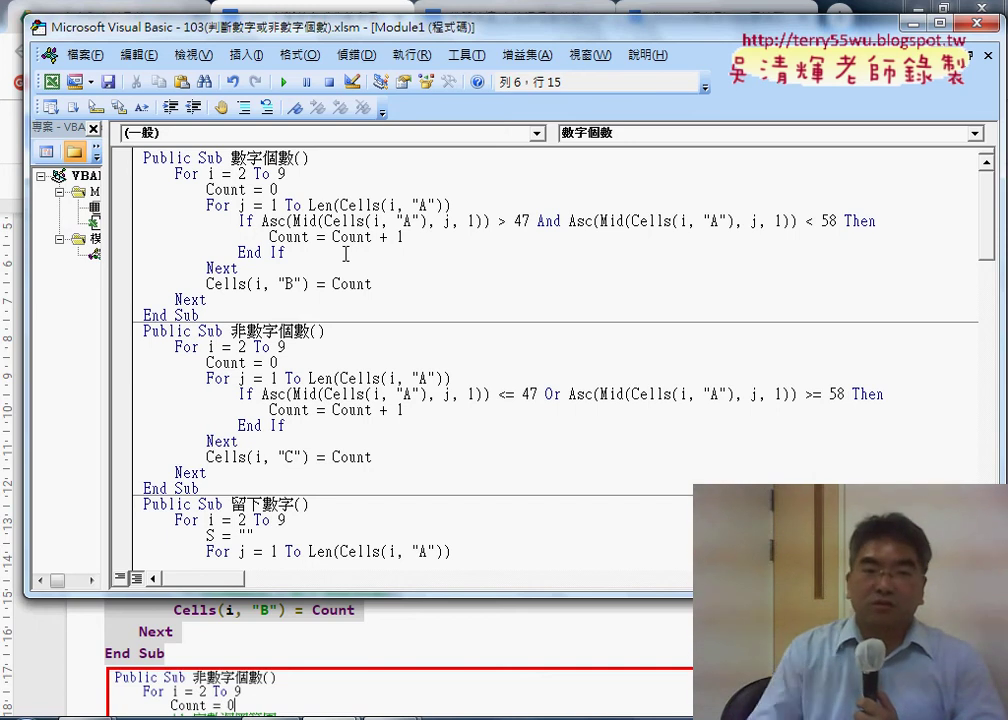
drag(203, 315, 127, 163)
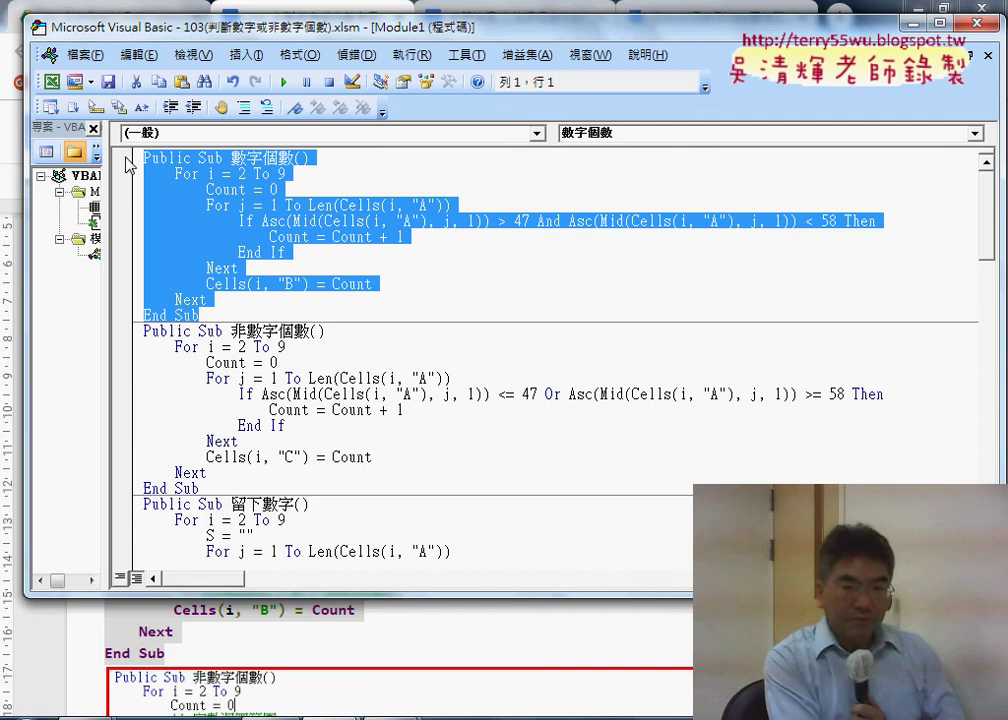
Step: Paste the commented 數字個數 code over the selected original procedure
key(ctrl+v)
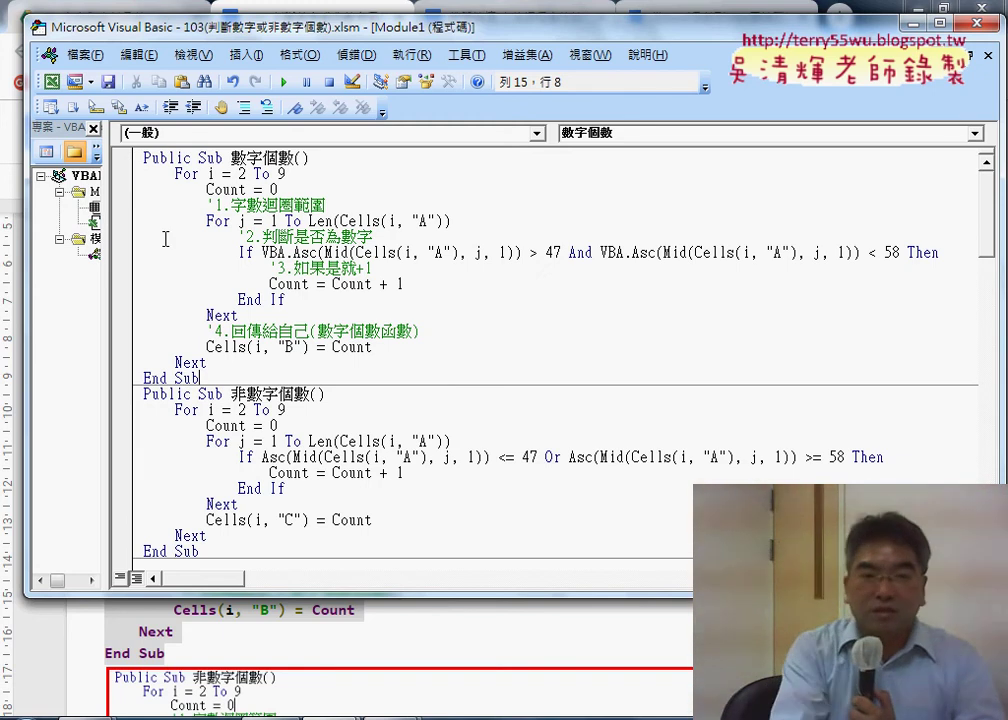
drag(176, 174, 144, 174)
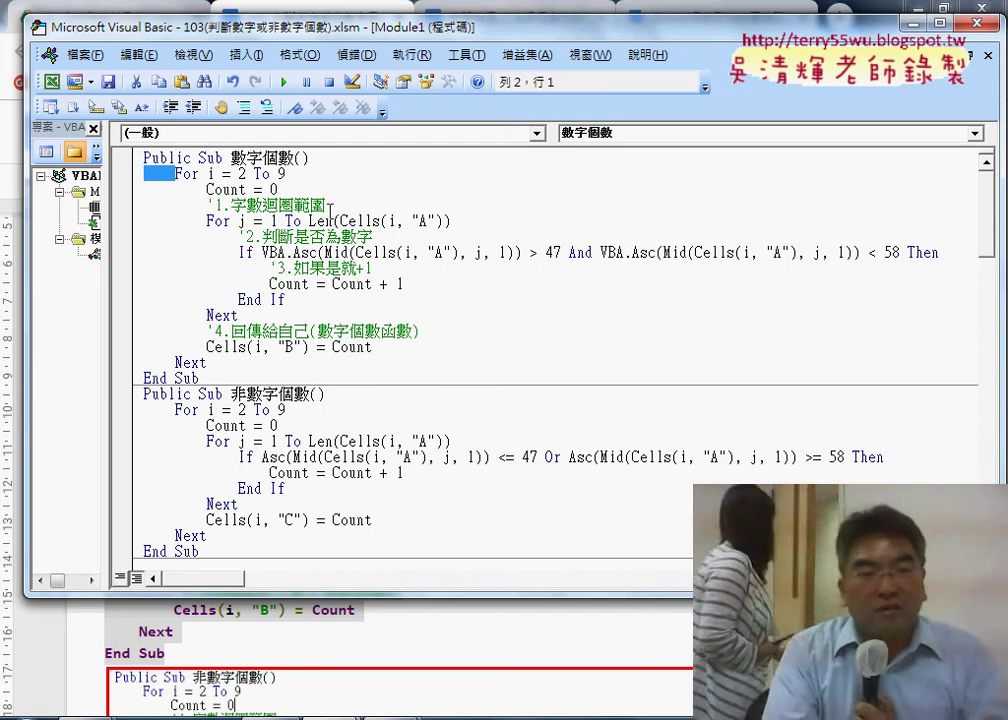
click(208, 205)
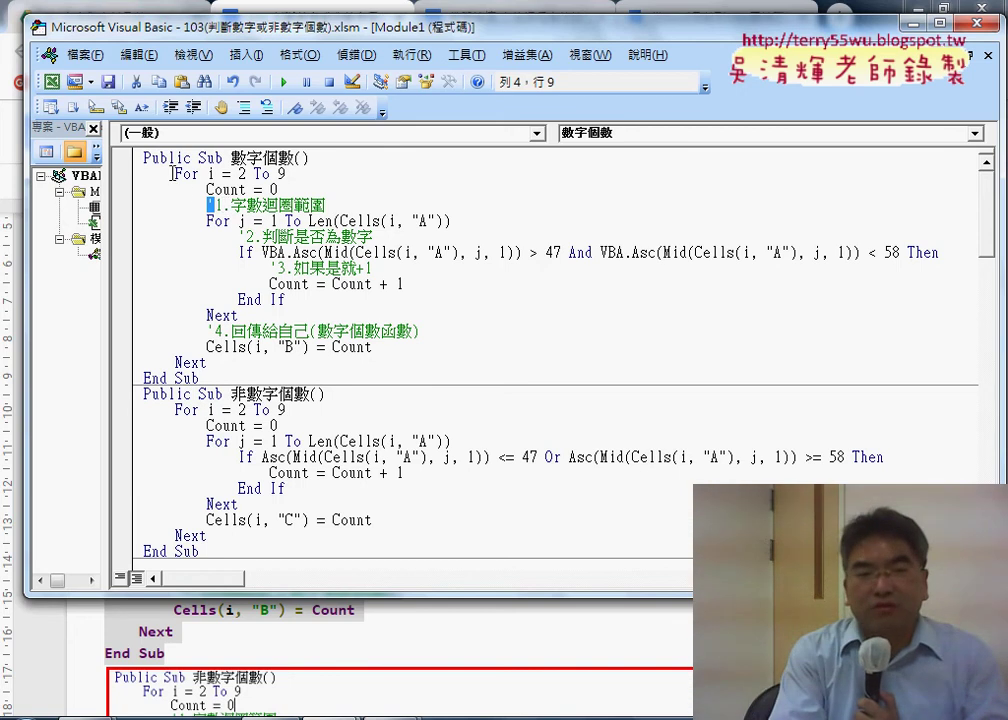
drag(176, 363, 136, 364)
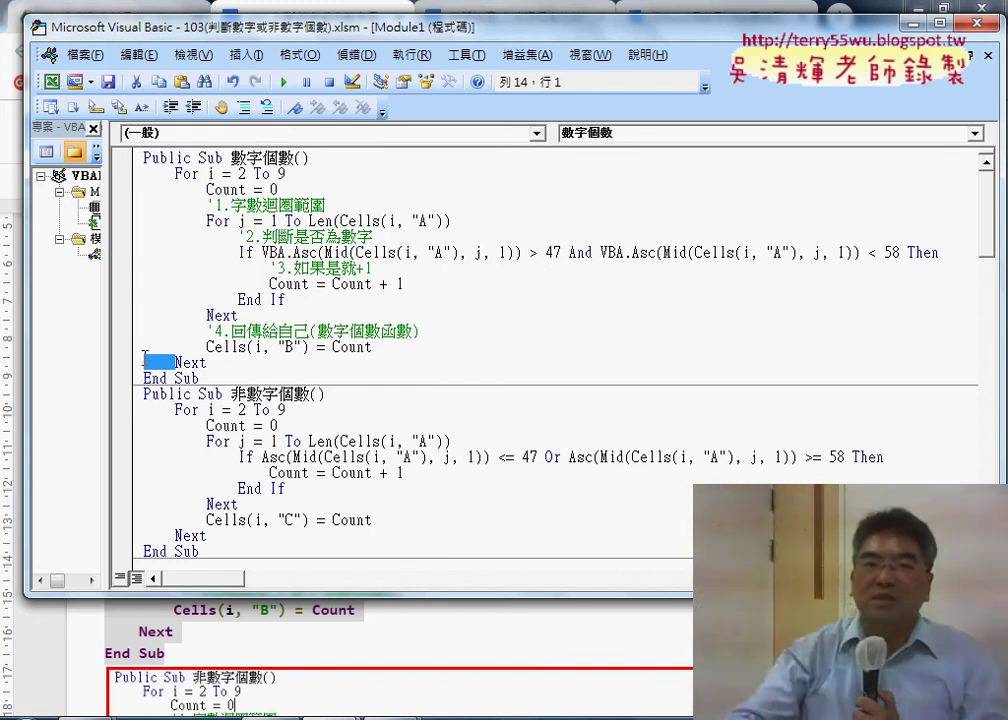
double_click(195, 173)
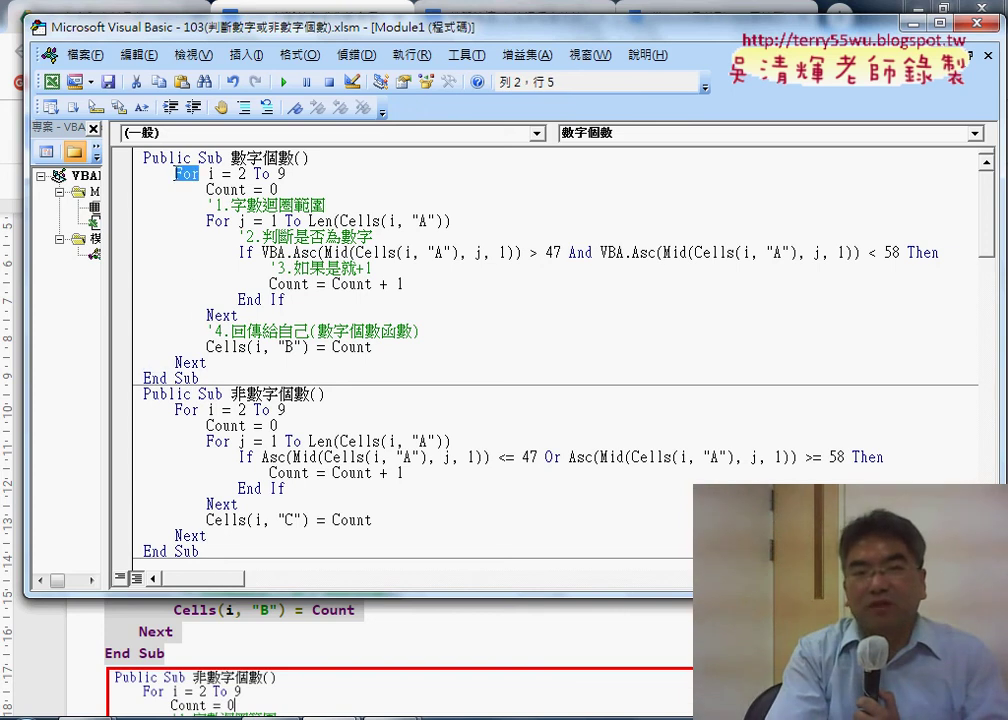
drag(211, 366, 176, 363)
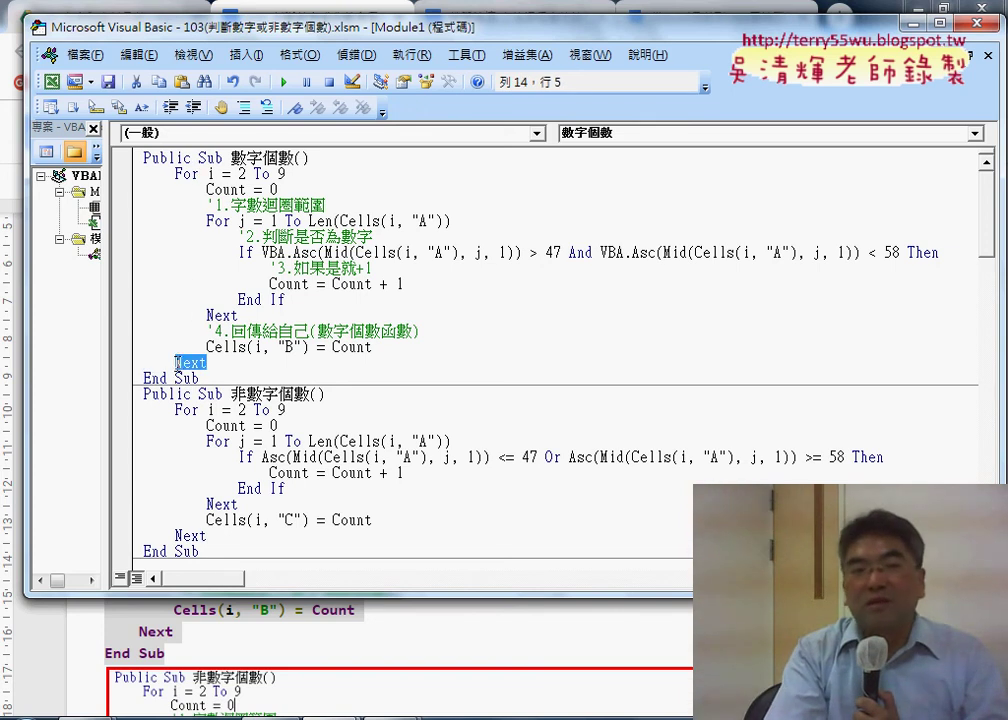
click(177, 181)
click(199, 362)
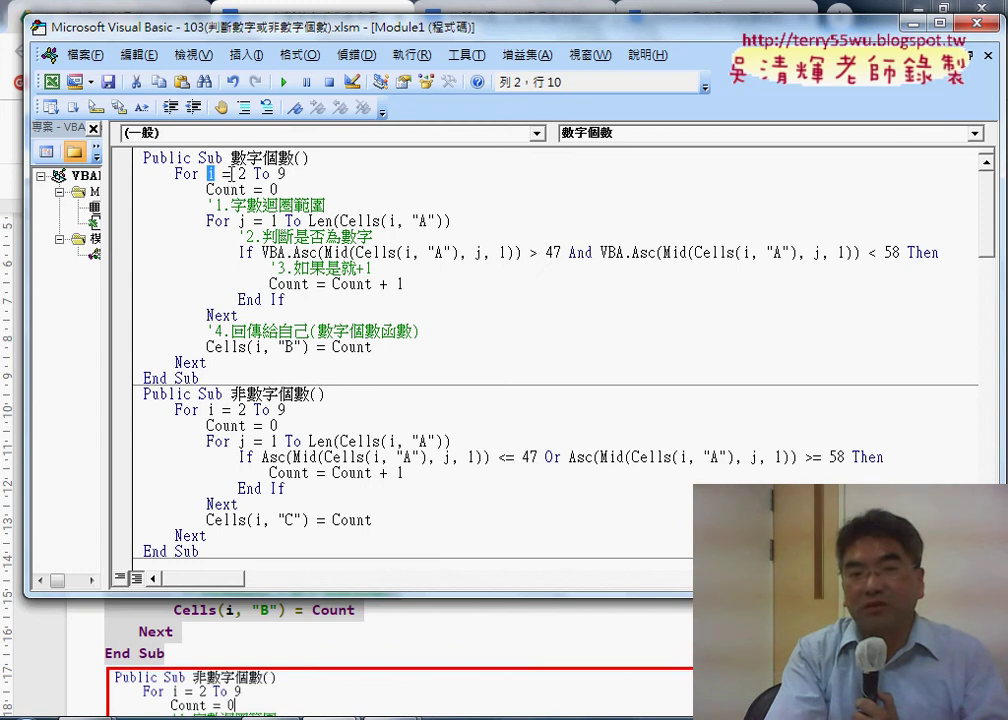
drag(208, 173, 289, 175)
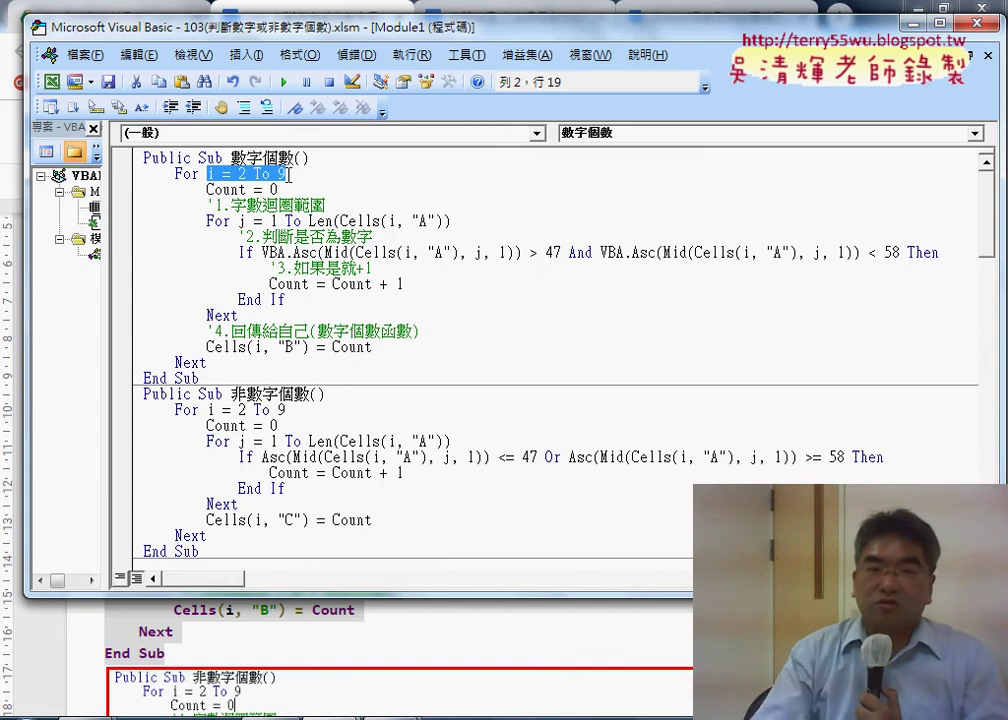
click(277, 206)
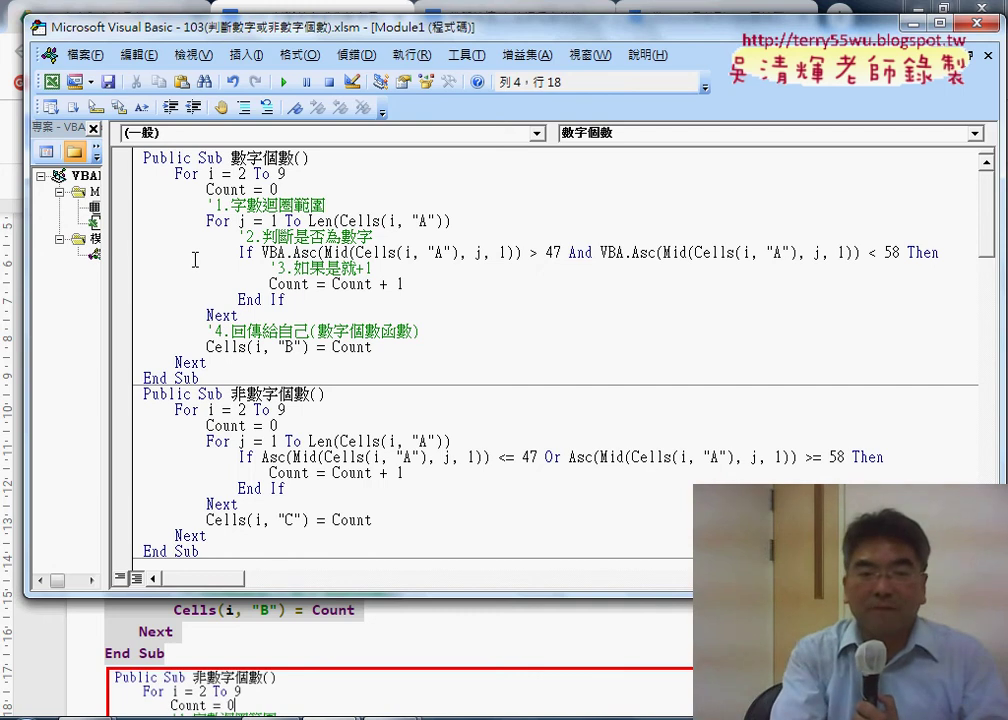
scroll(228, 287, down, 2)
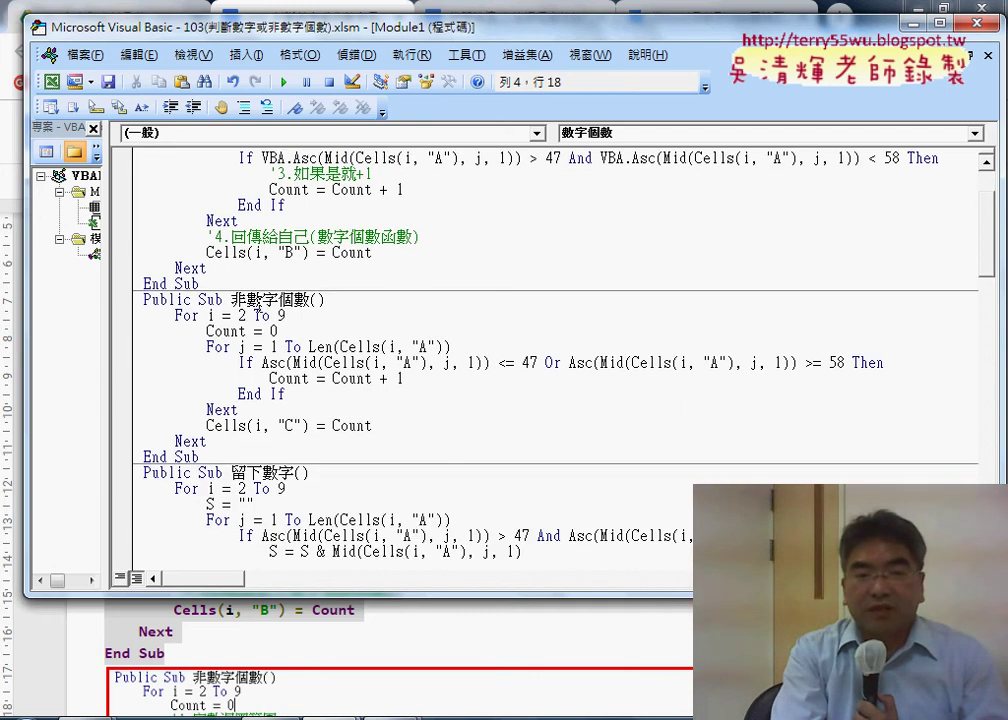
Step: Keep the current colour scheme and move the editor right so Sheet1's data columns show
scroll(258, 311, down, 2)
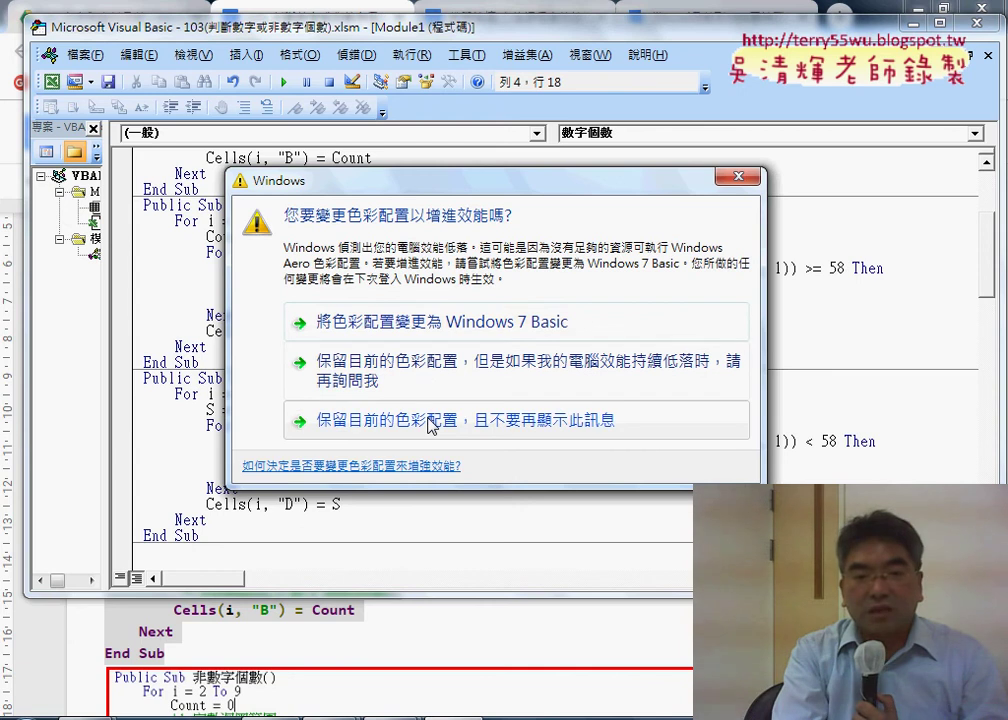
click(432, 422)
click(258, 351)
scroll(228, 266, down, 1)
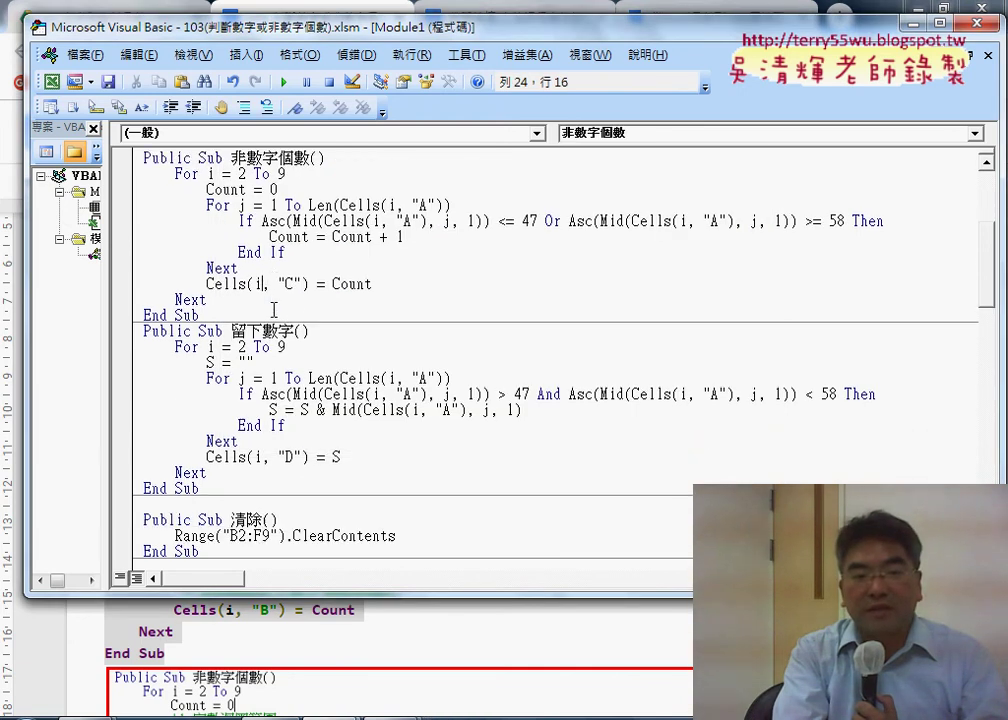
scroll(228, 266, down, 2)
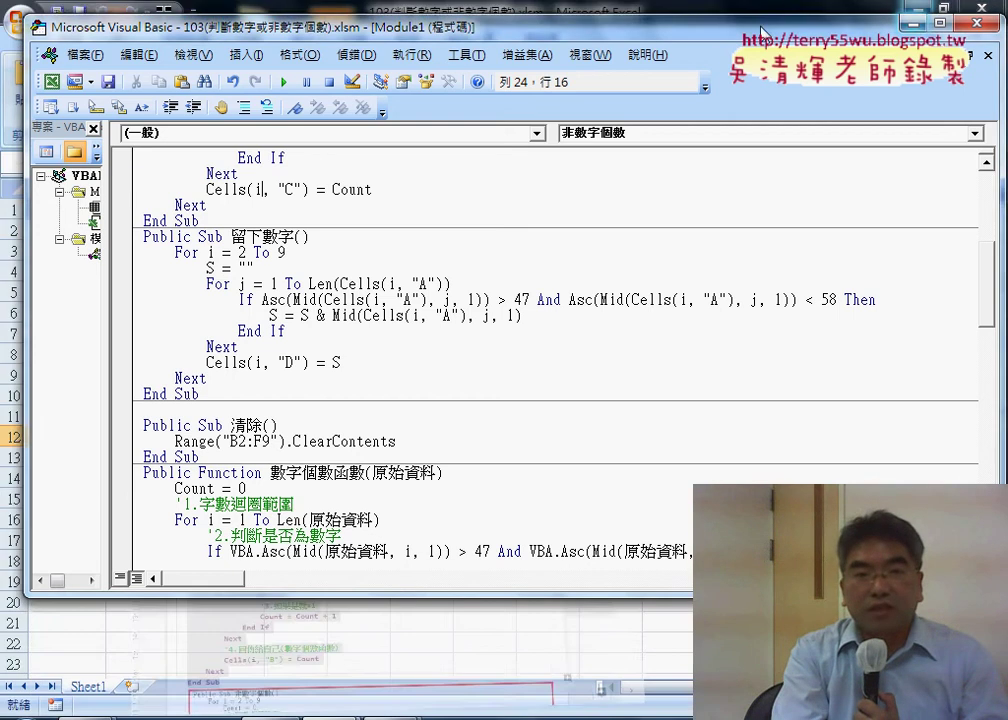
drag(420, 35, 787, 46)
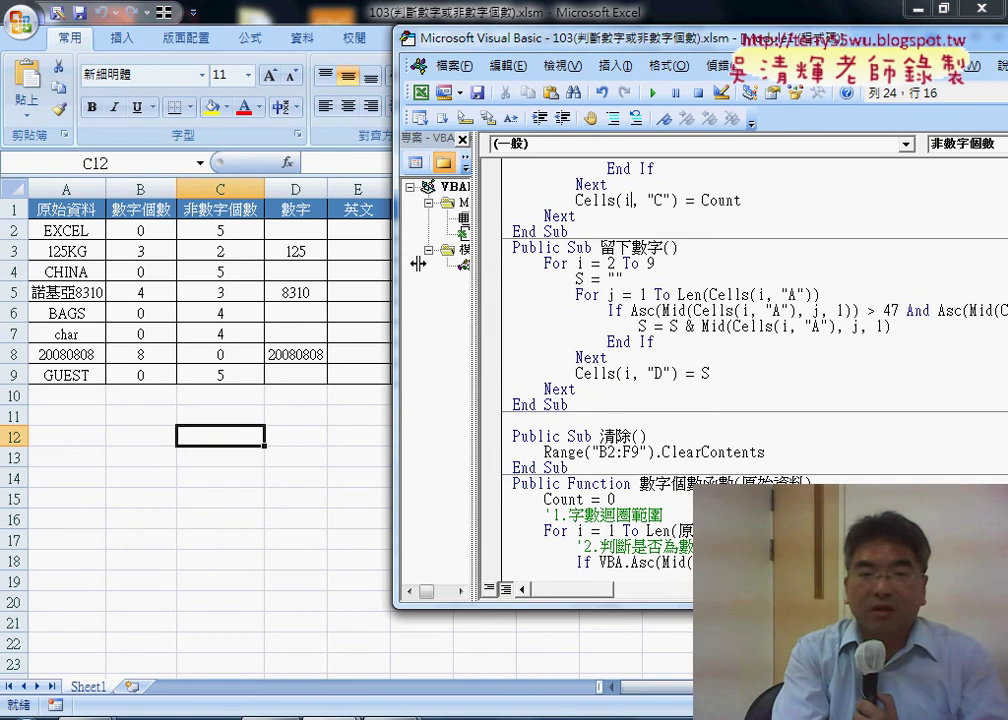
Step: Copy the 留下數字 procedure and paste a duplicate below the original
drag(418, 264, 420, 266)
drag(520, 38, 464, 38)
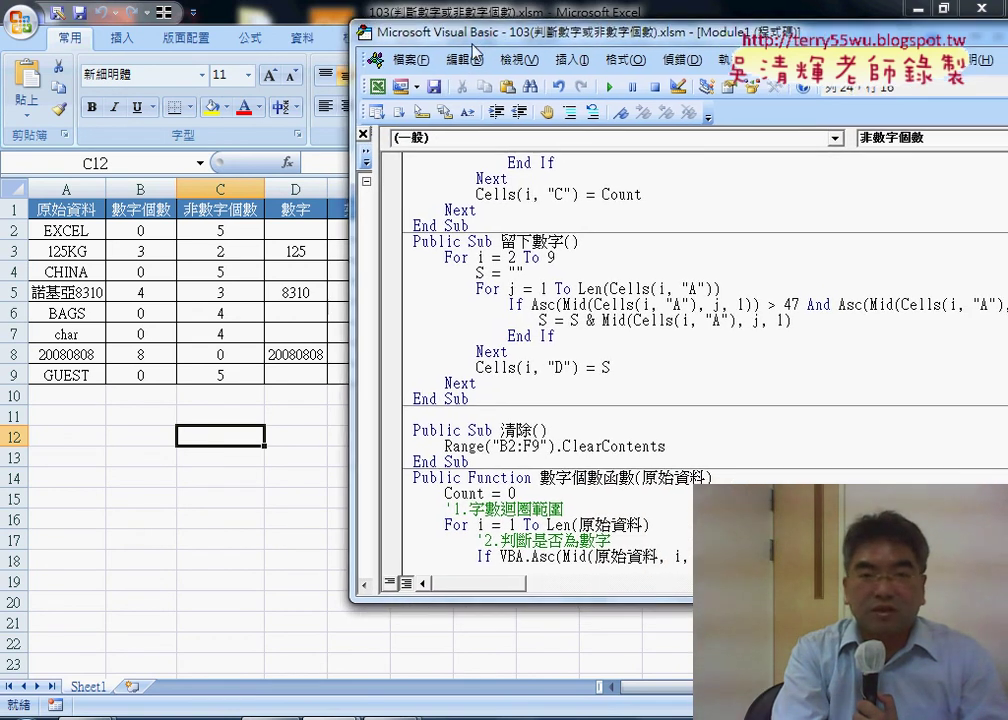
mouse_move(456, 400)
mouse_down()
mouse_move(400, 302)
mouse_move(400, 243)
mouse_up()
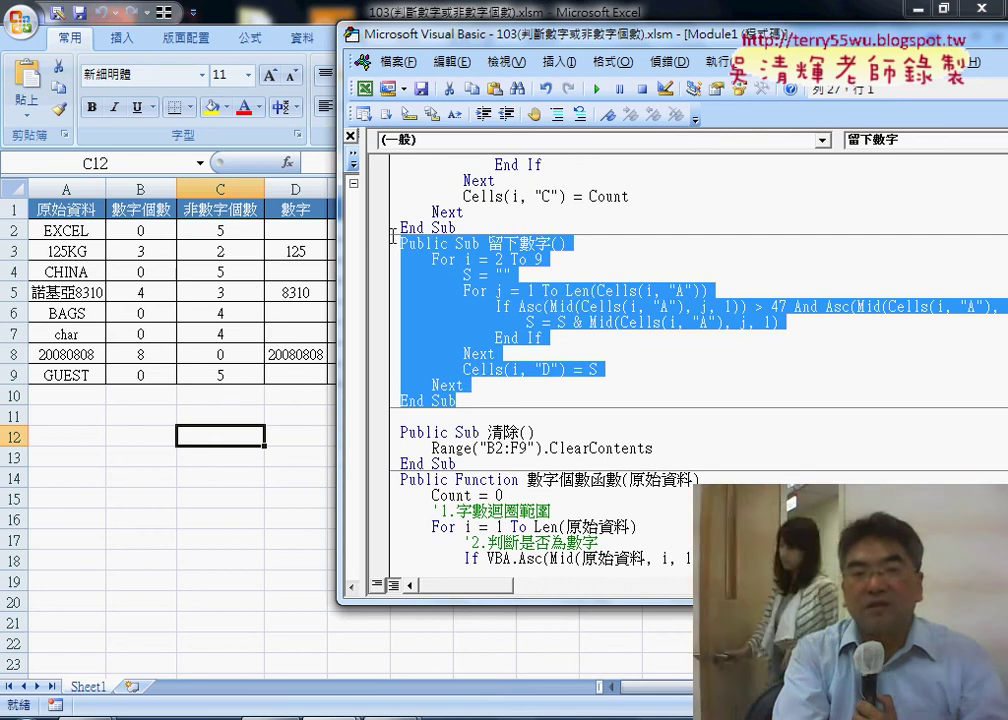
right_click(458, 288)
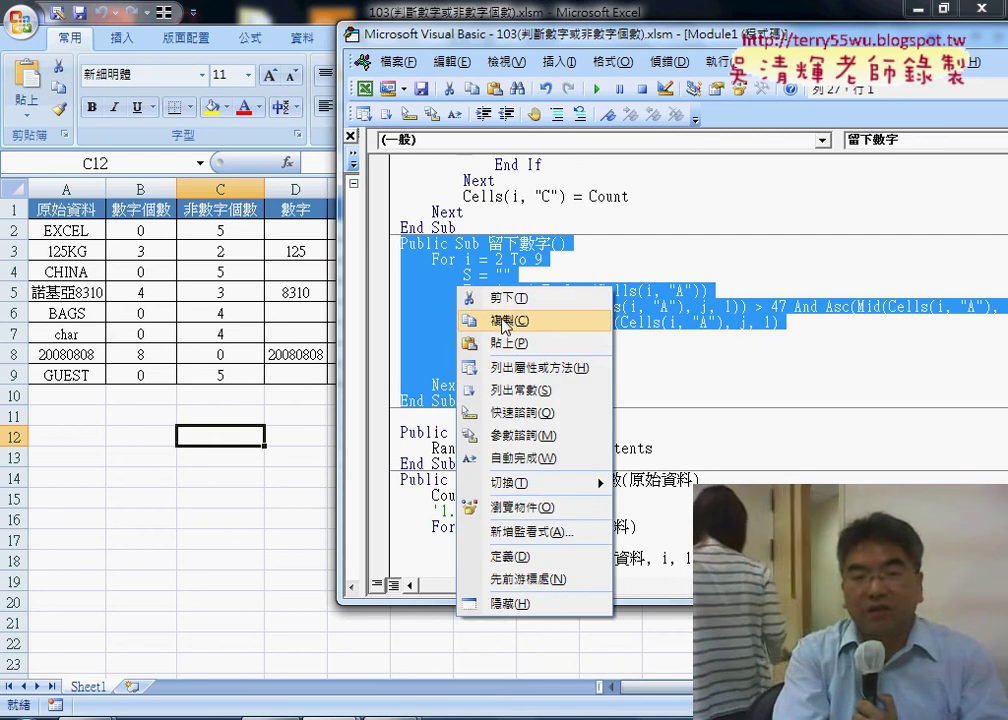
click(494, 320)
click(421, 416)
right_click(421, 416)
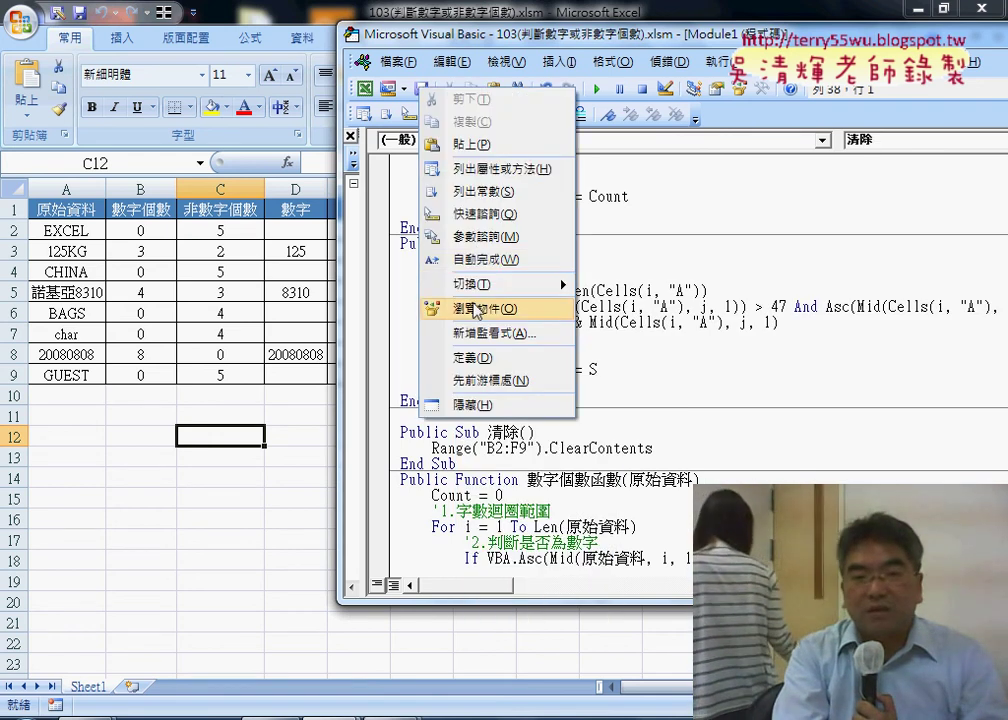
click(470, 144)
Step: Replace 數字 in the copy's name with 英文
drag(520, 401, 550, 402)
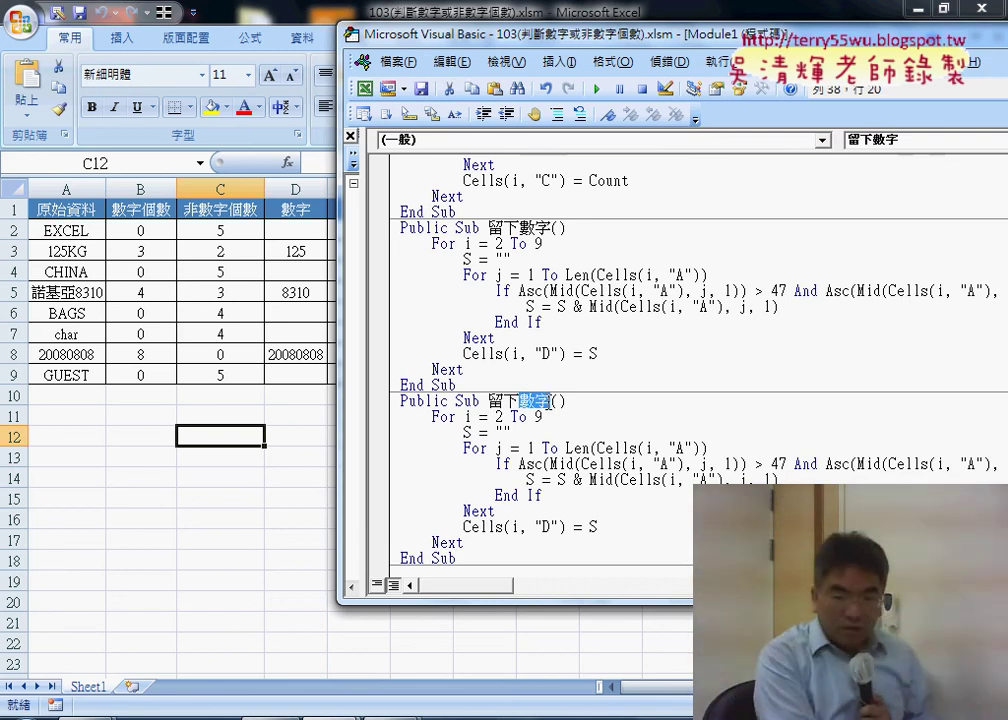
key(shift+End)
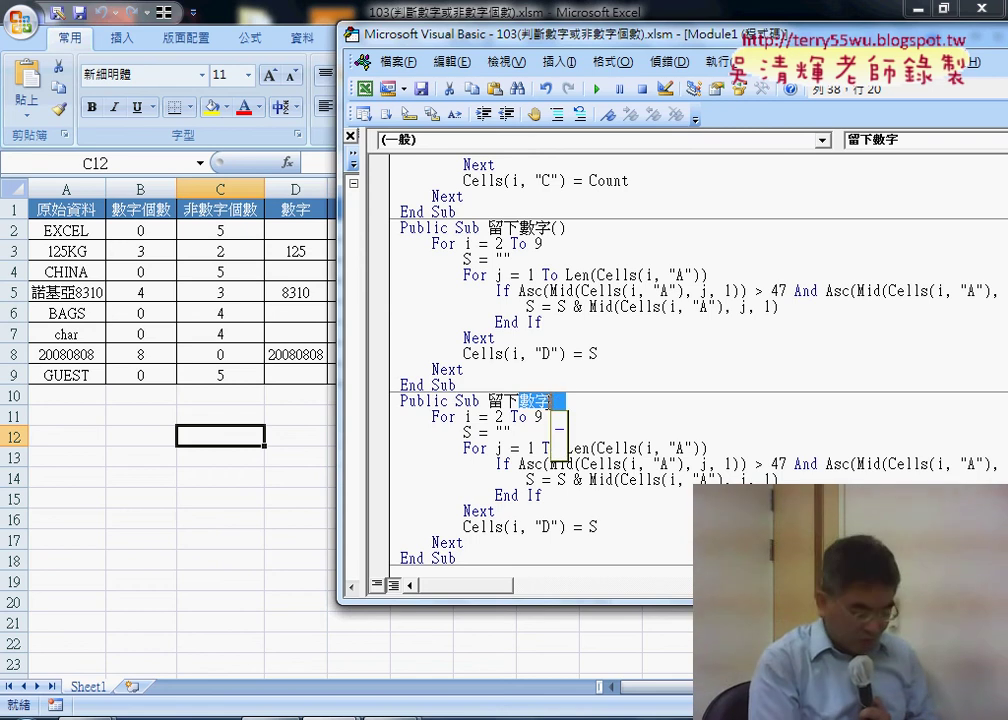
text(英)
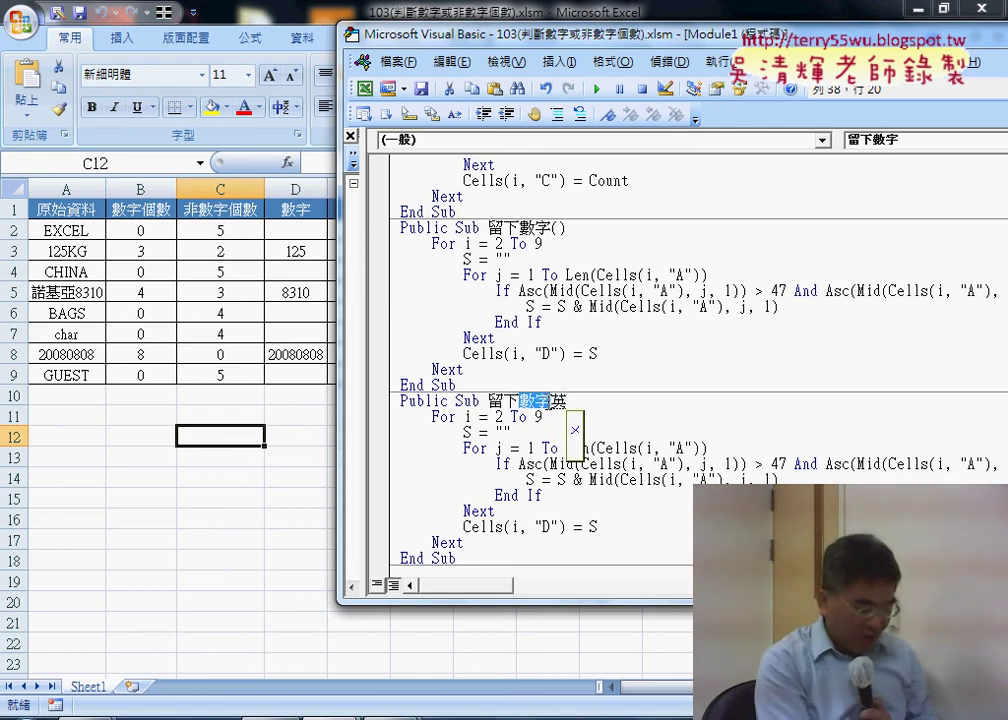
text(文()
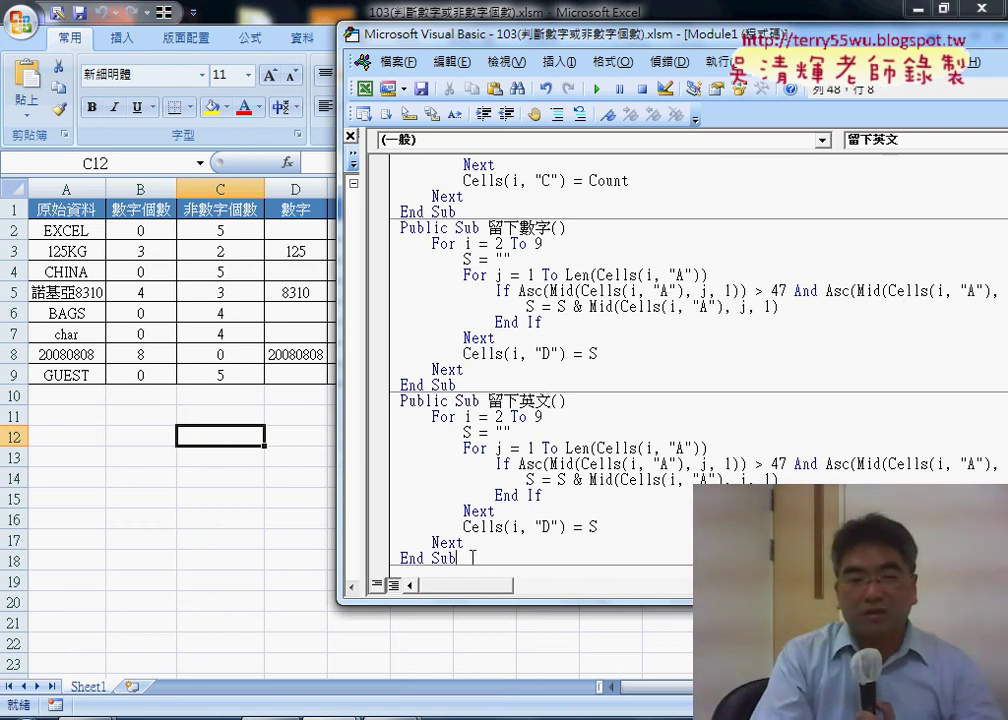
Step: Review the new 留下英文 sub, whose body still matches the 留下數字 loop
drag(470, 558, 400, 403)
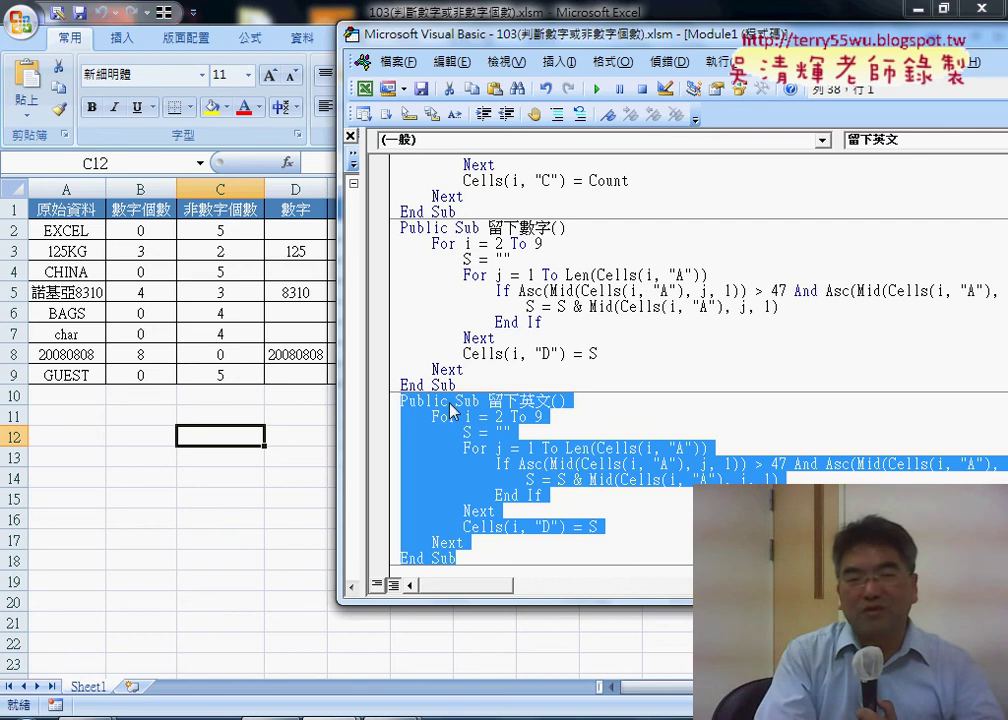
drag(459, 384, 408, 384)
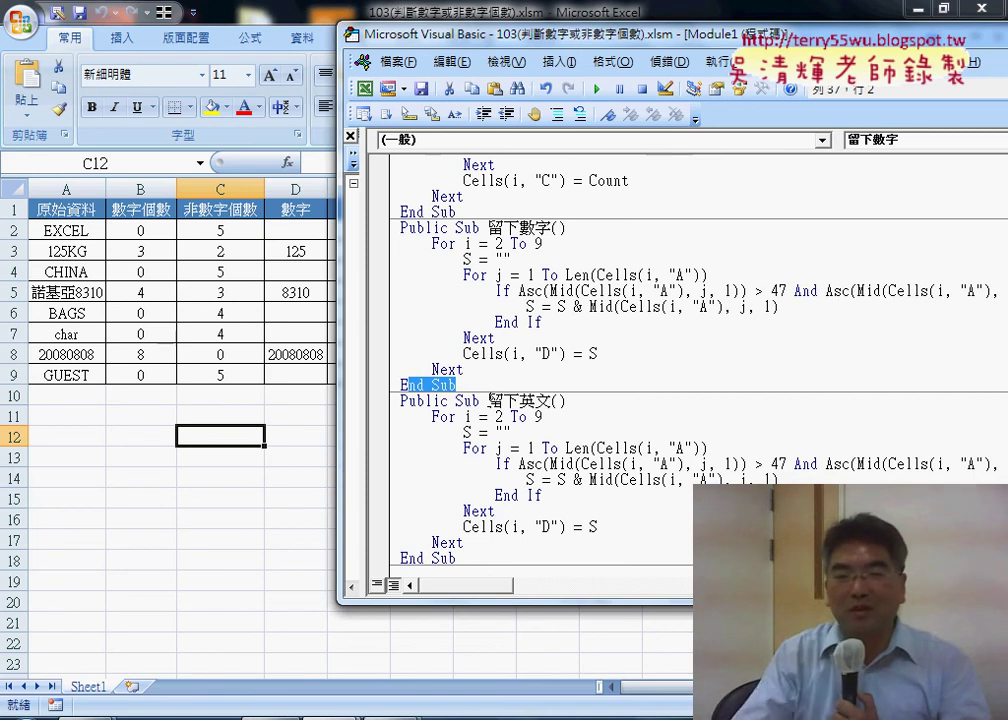
scroll(539, 410, down, 3)
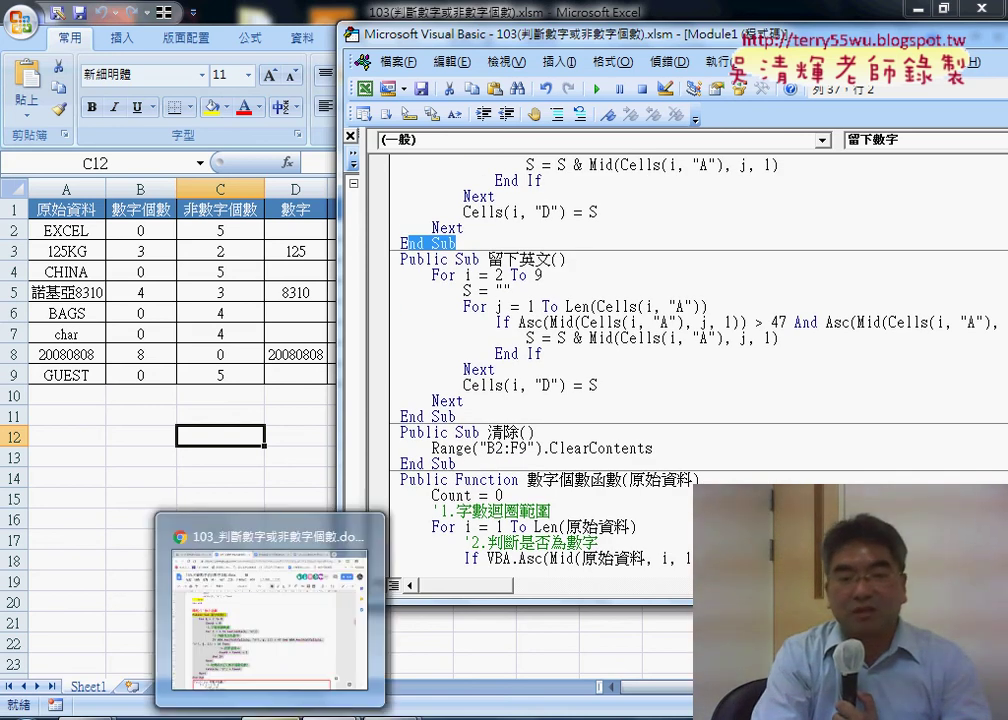
Step: In the ASCII table, mark codes 48 and 57 for digits and 64 and 91 around capitals A–Z
click(250, 712)
scroll(286, 558, up, 5)
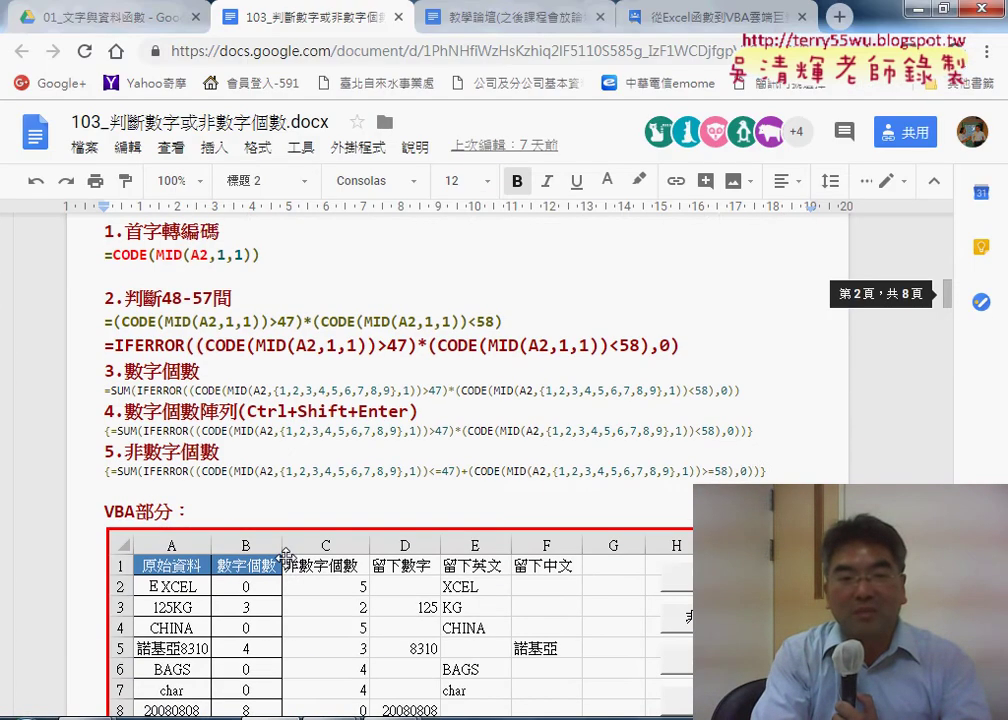
scroll(286, 558, up, 5)
scroll(286, 558, up, 2)
scroll(286, 557, up, 3)
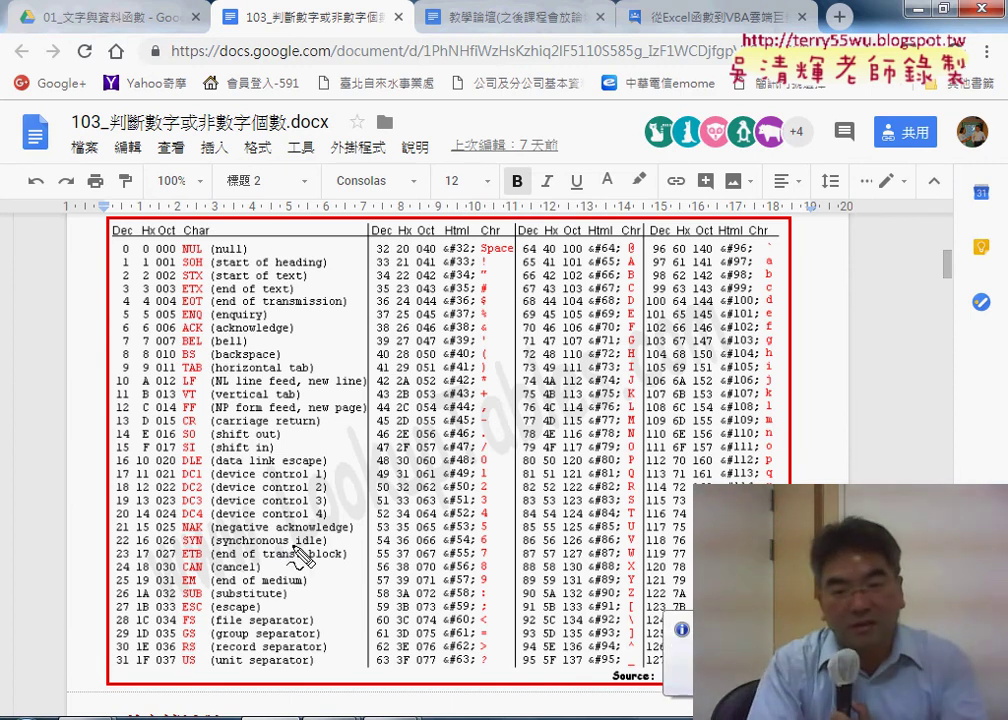
drag(452, 465, 372, 467)
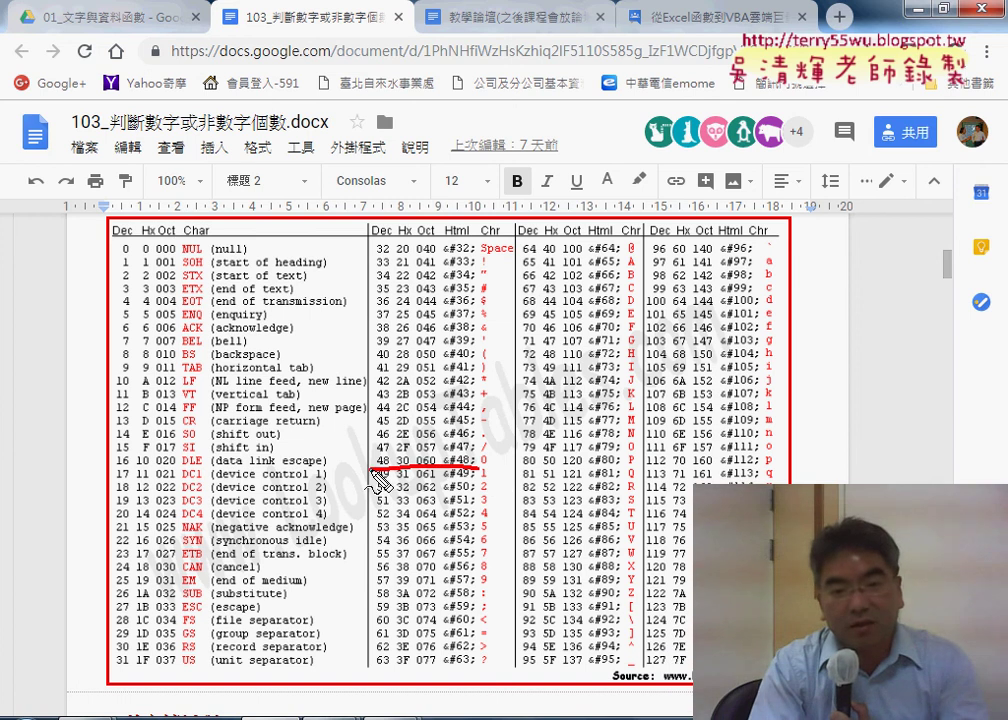
drag(420, 454, 360, 456)
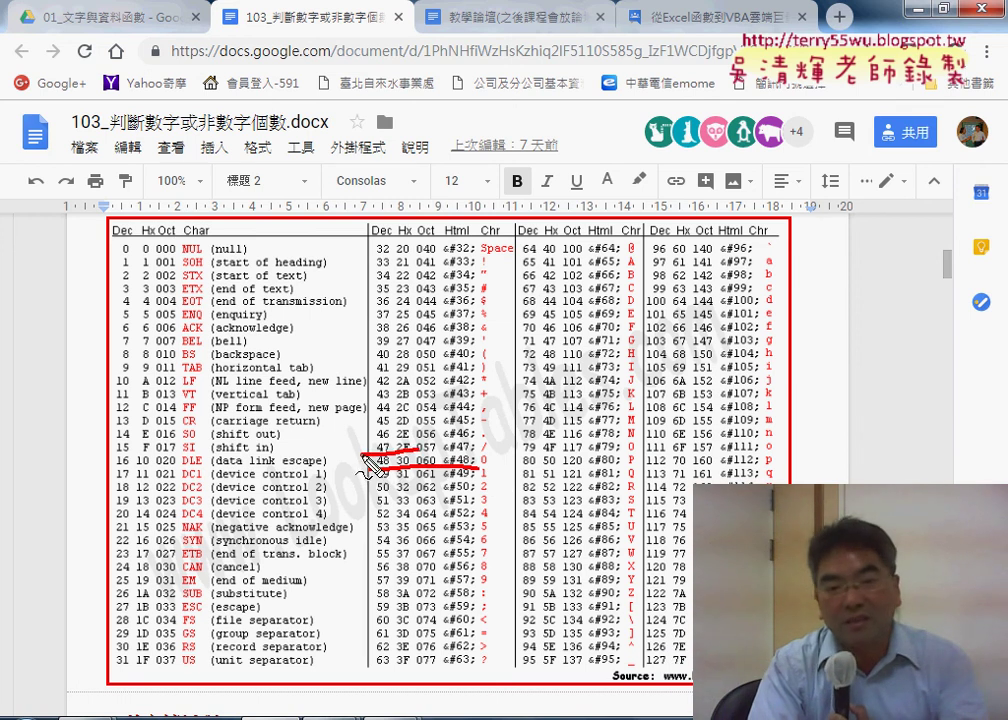
drag(472, 588, 348, 588)
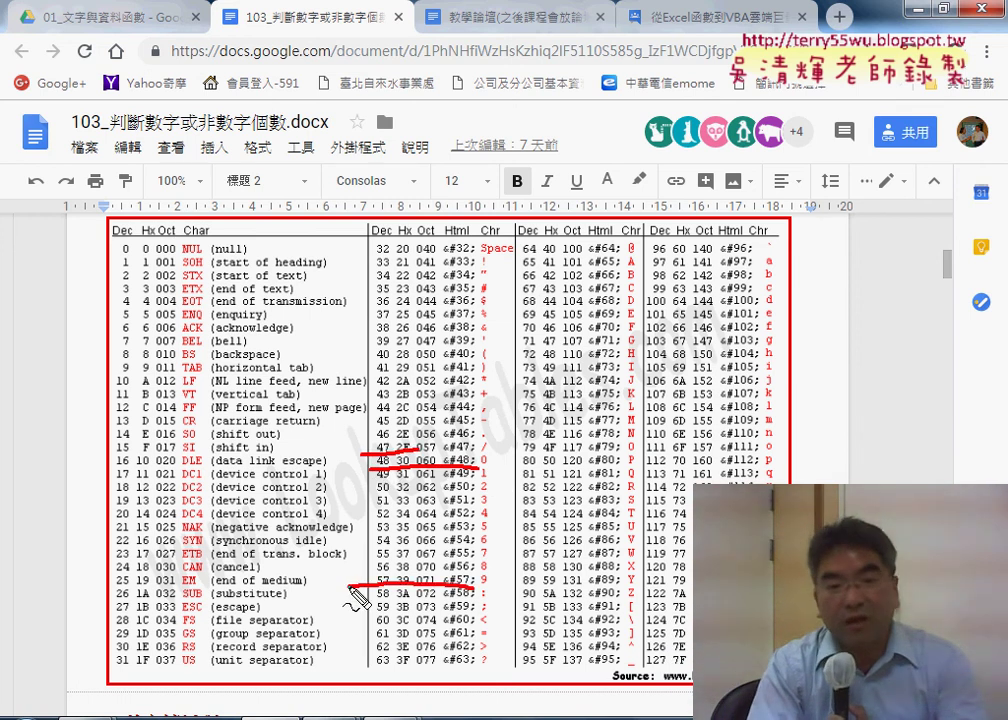
mouse_move(620, 256)
mouse_down()
mouse_move(512, 256)
mouse_move(520, 252)
mouse_up()
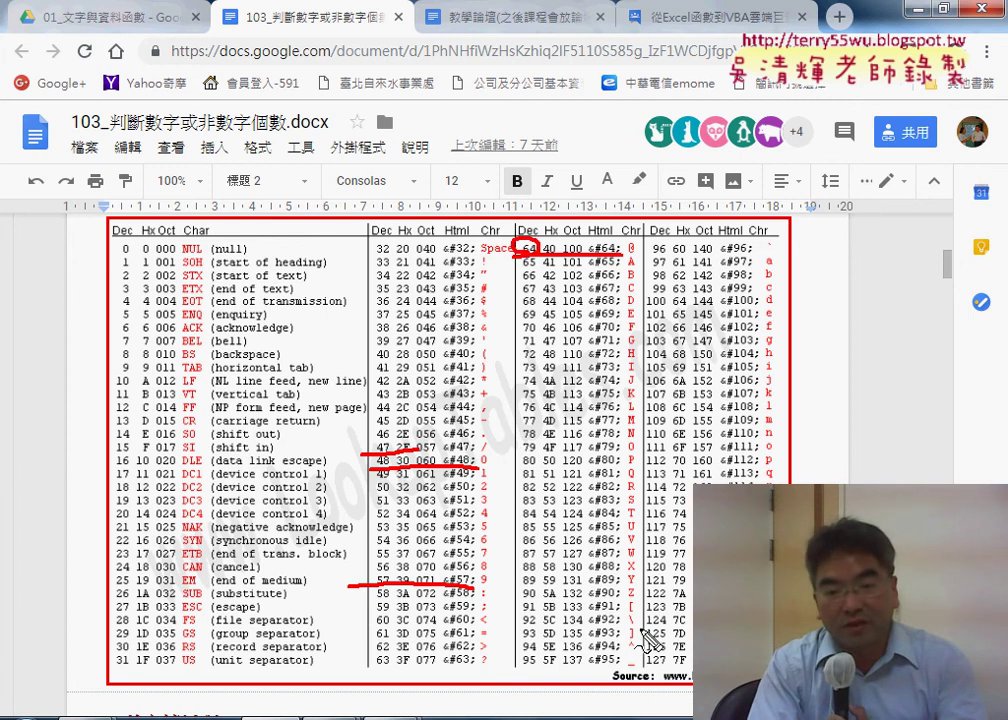
mouse_move(632, 603)
mouse_down()
mouse_move(515, 605)
mouse_move(525, 615)
mouse_move(545, 605)
mouse_up()
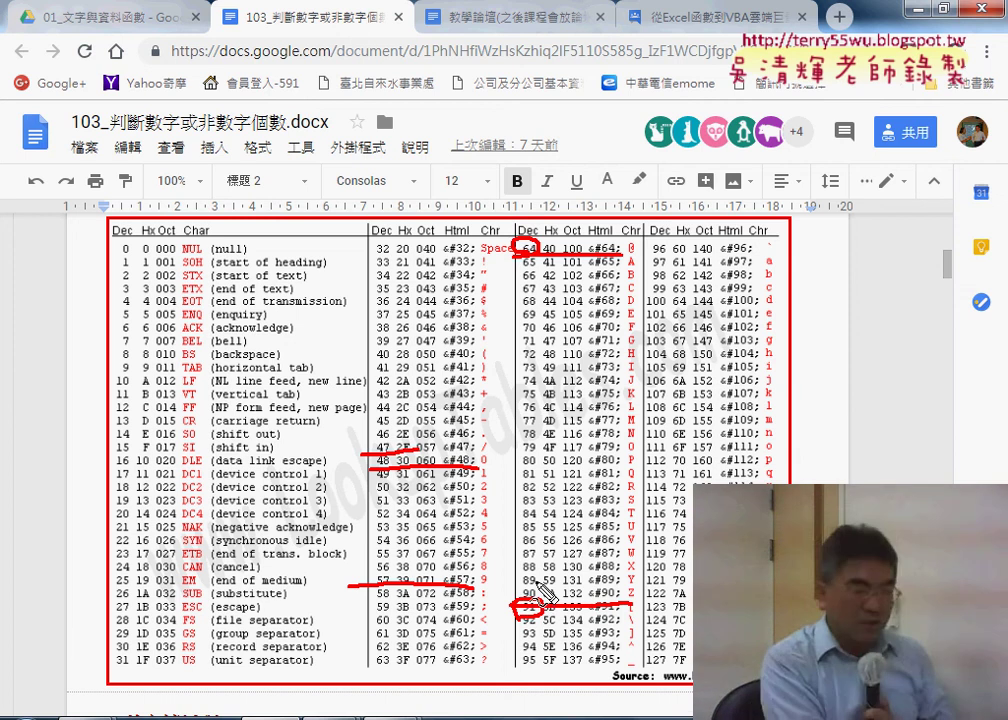
key(Escape)
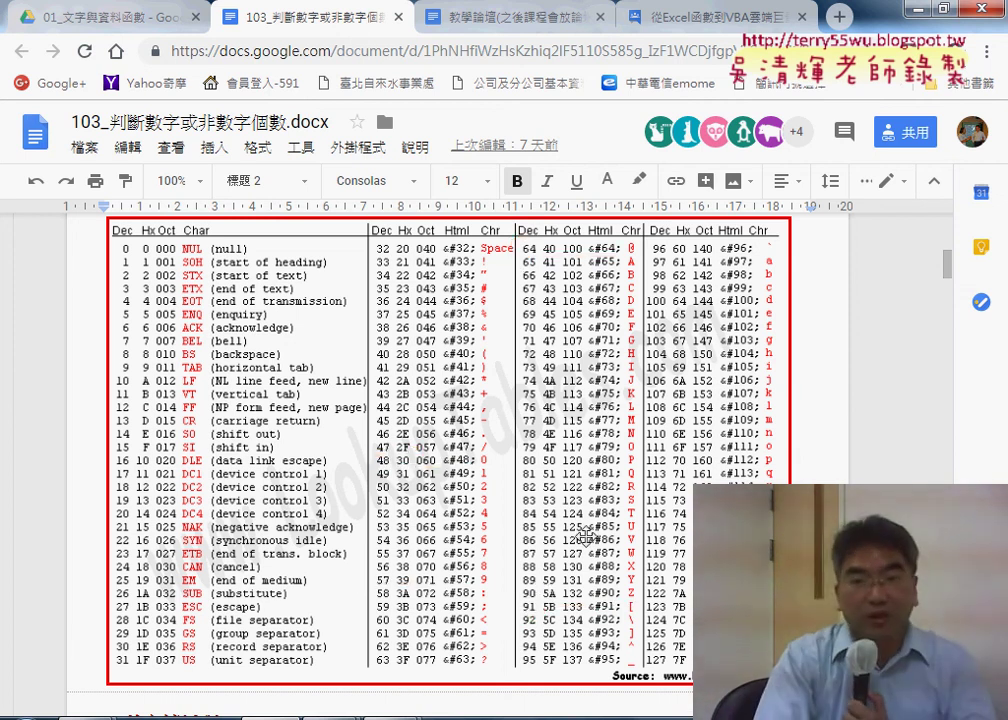
key(alt+Tab)
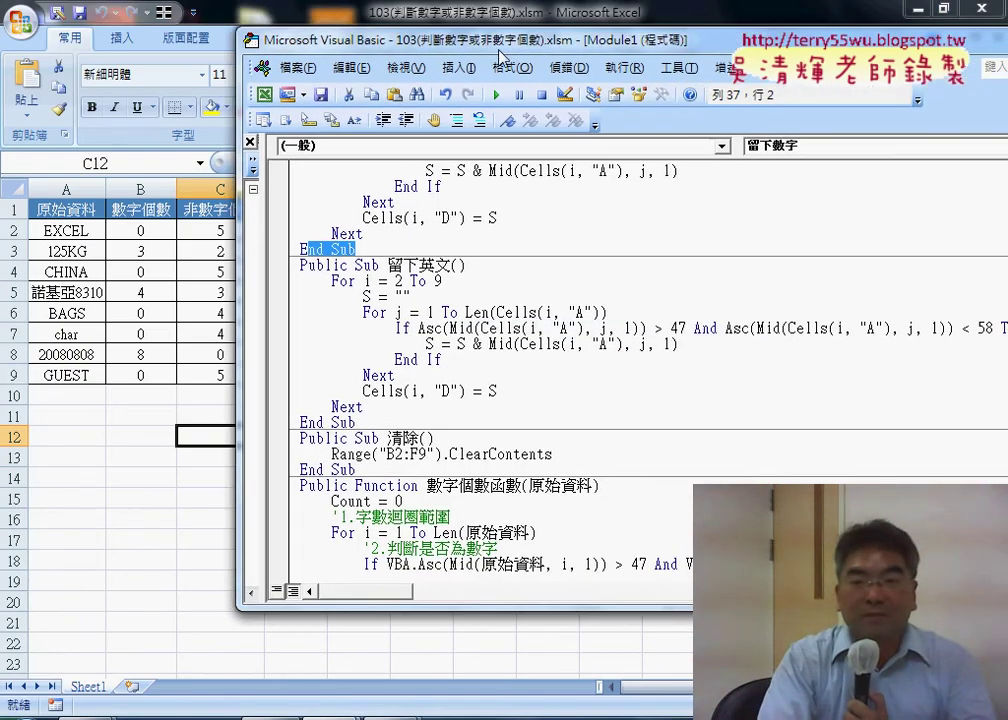
Step: Change 留下英文's If bounds from 47 and 58 to 64 and 91
drag(483, 35, 300, 52)
double_click(596, 339)
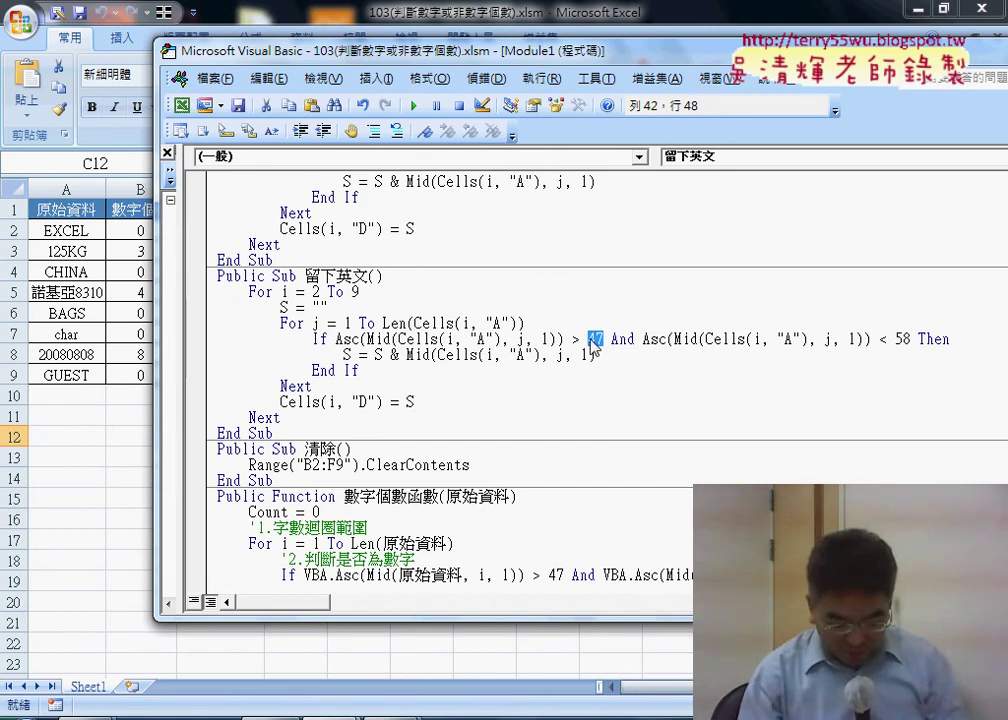
text(64)
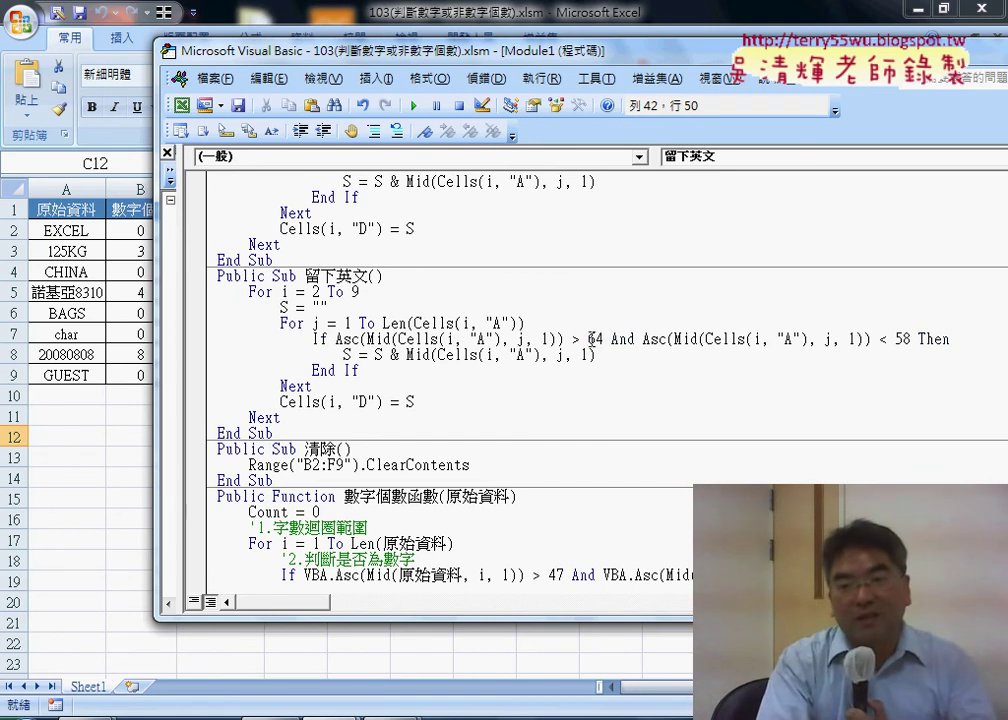
double_click(906, 339)
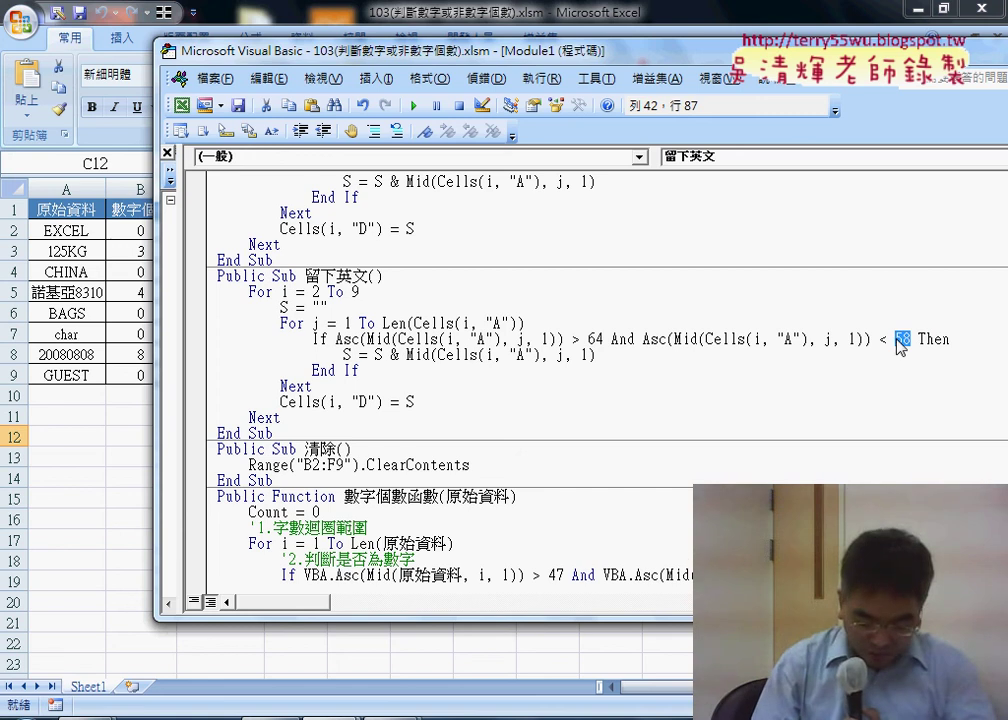
text(91)
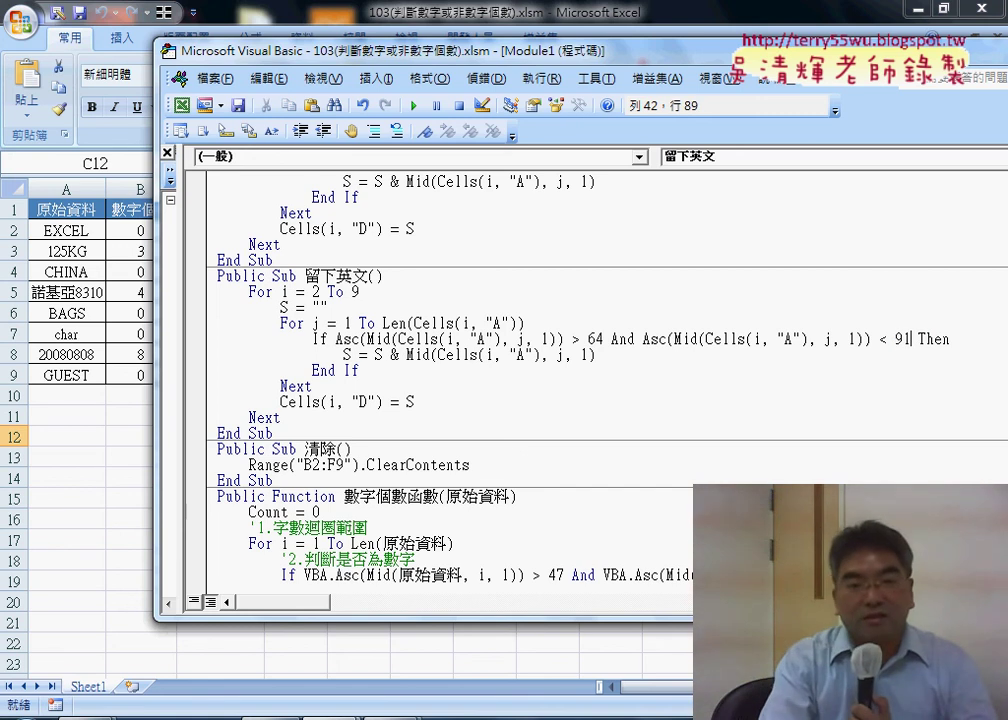
Step: Change the output cell to Cells(i, "E") and review the 英文 name, bound 64 and column E
double_click(367, 402)
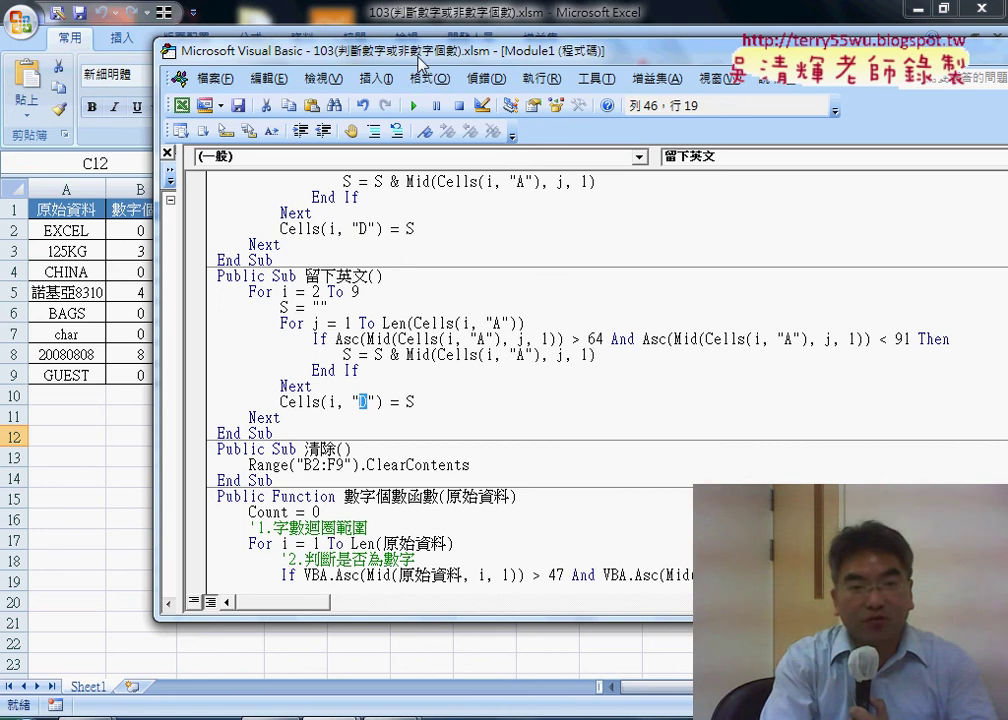
drag(423, 56, 662, 58)
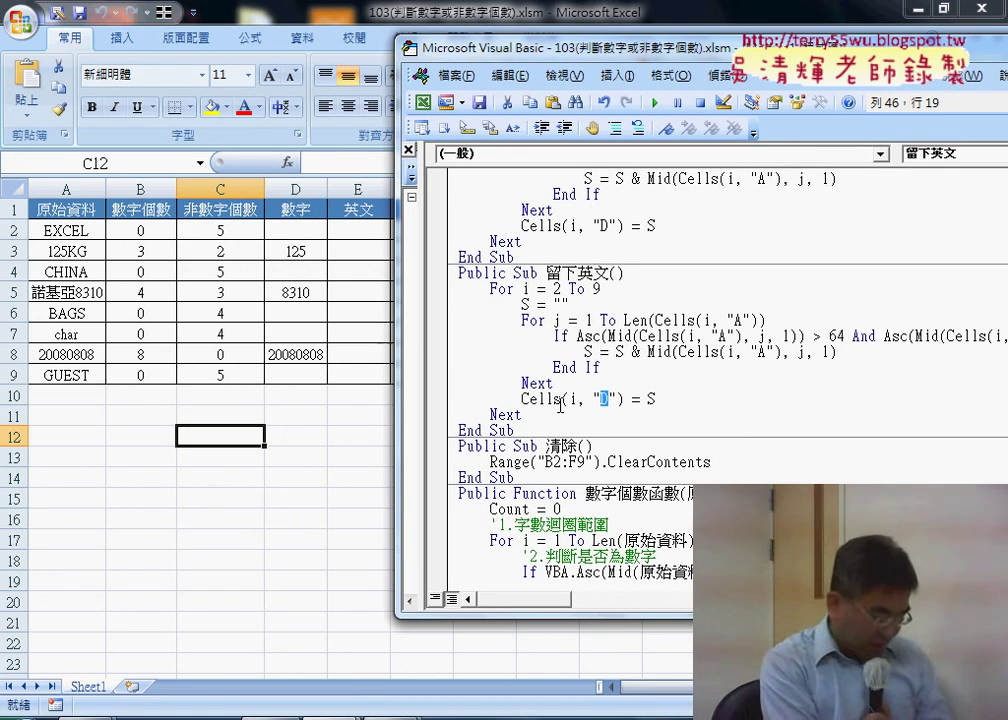
text(E)
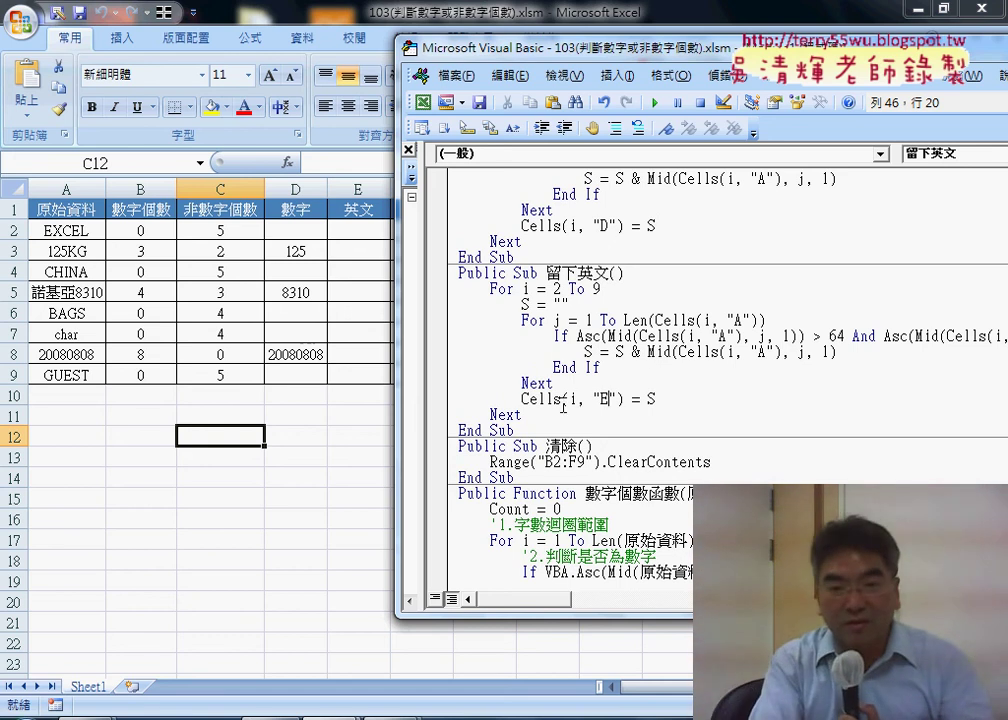
drag(577, 272, 601, 272)
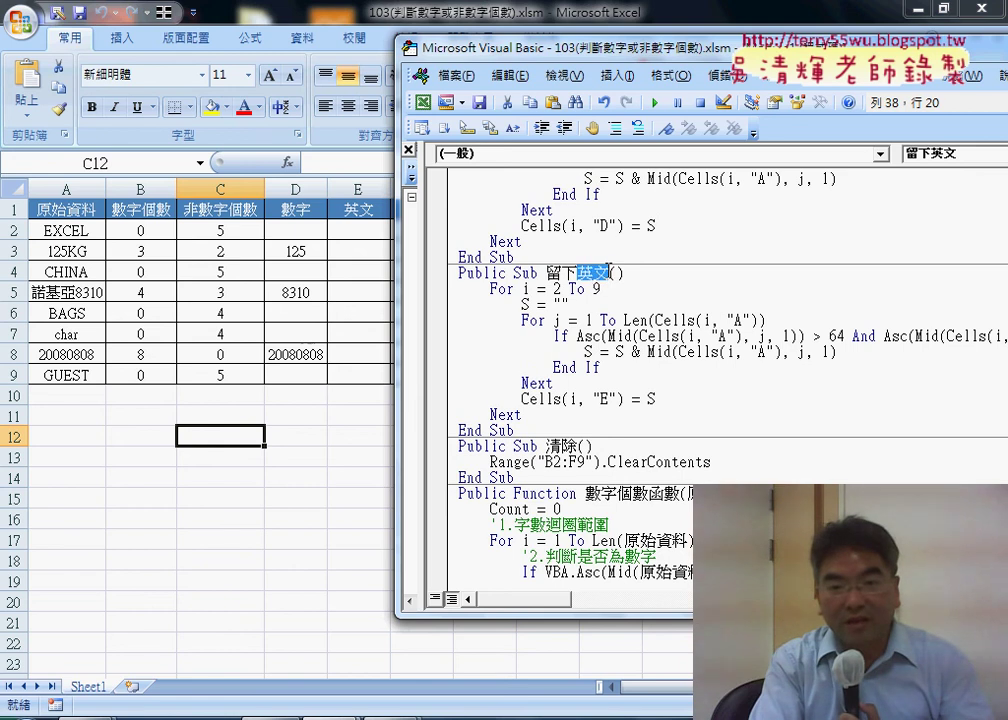
double_click(836, 337)
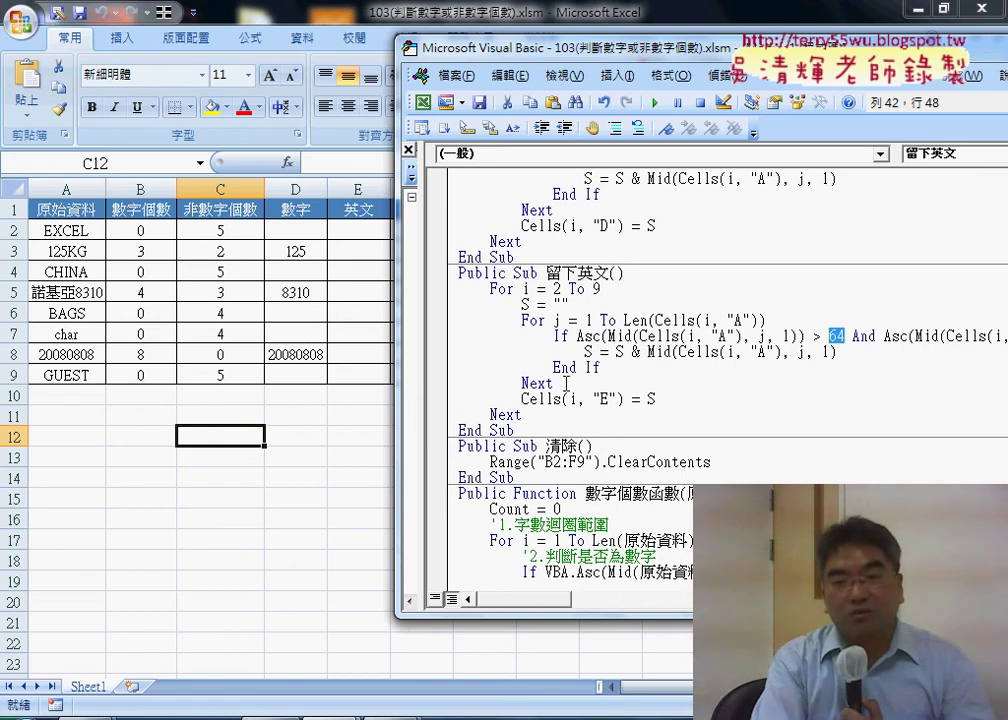
double_click(611, 398)
click(562, 351)
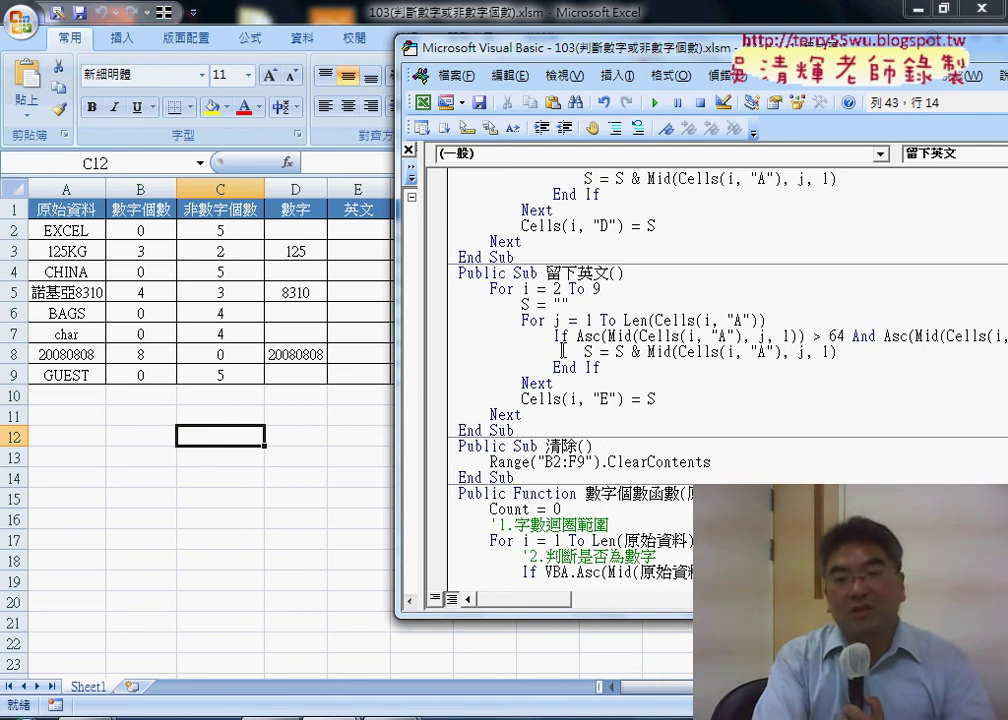
Step: Run 留下英文 and confirm column E shows EXCEL, KG, CHINA, BAGS, GUEST, with char blank
click(655, 103)
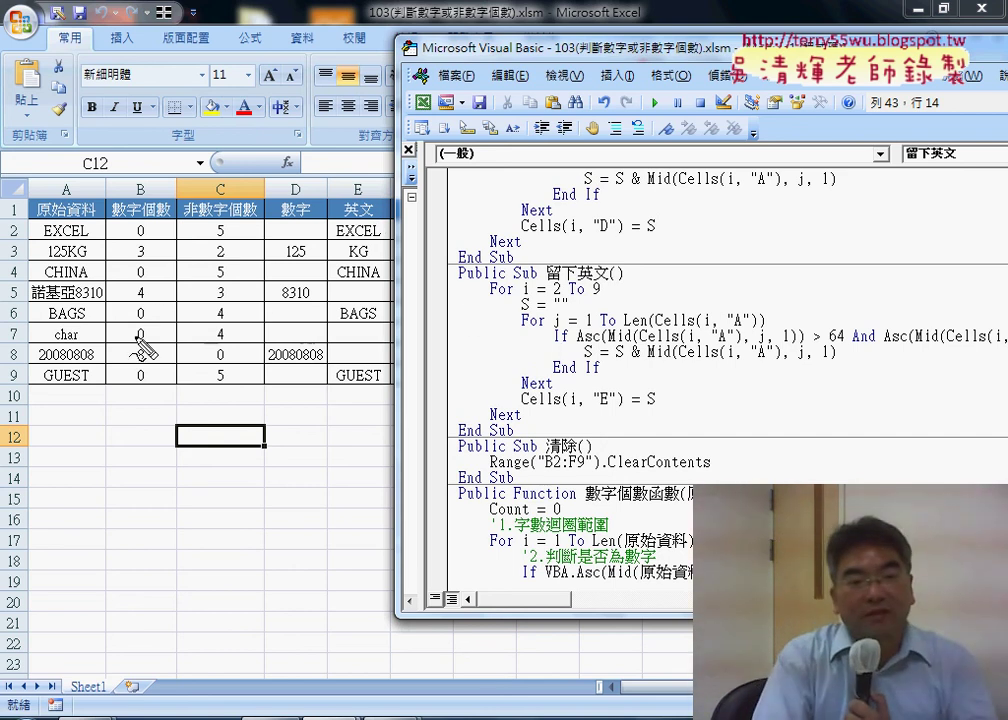
drag(84, 327, 354, 345)
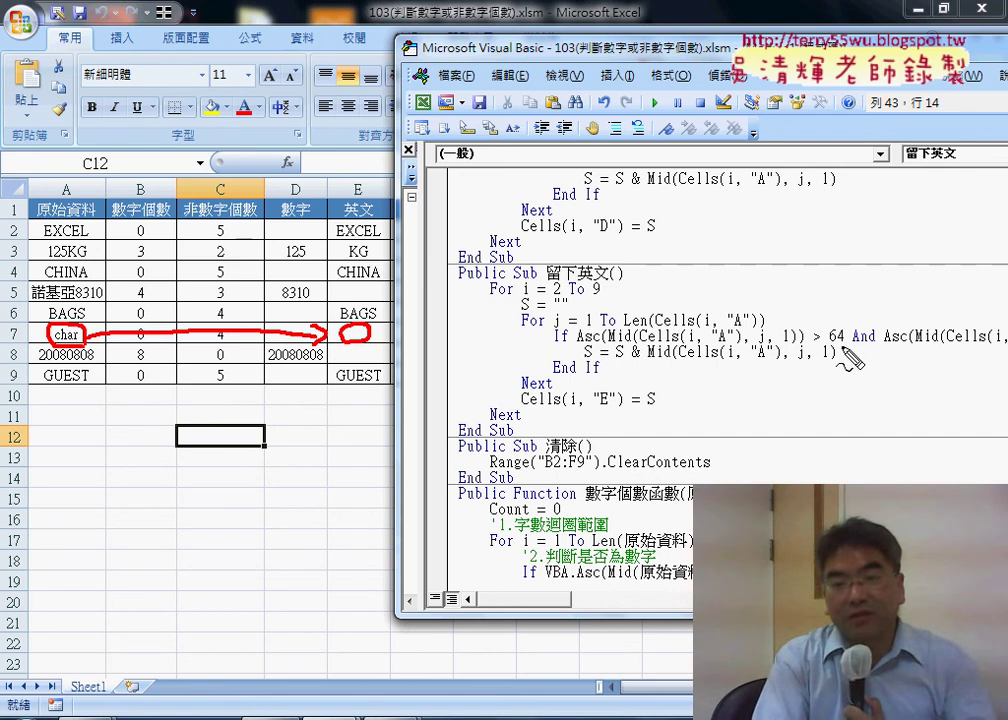
drag(845, 346, 829, 345)
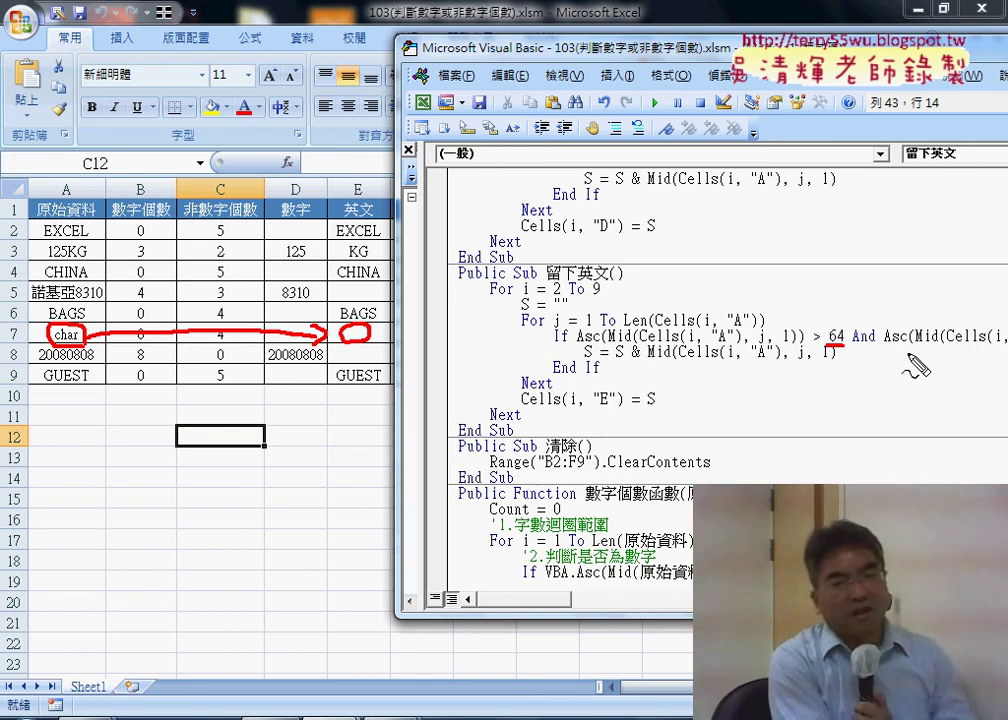
key(Escape)
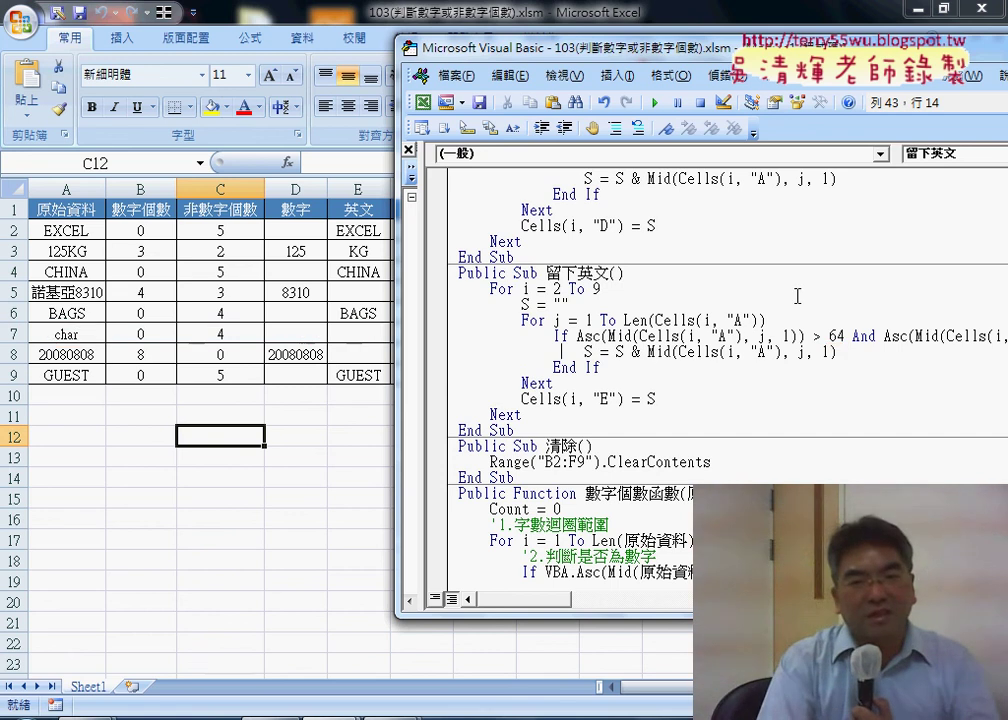
drag(624, 57, 124, 71)
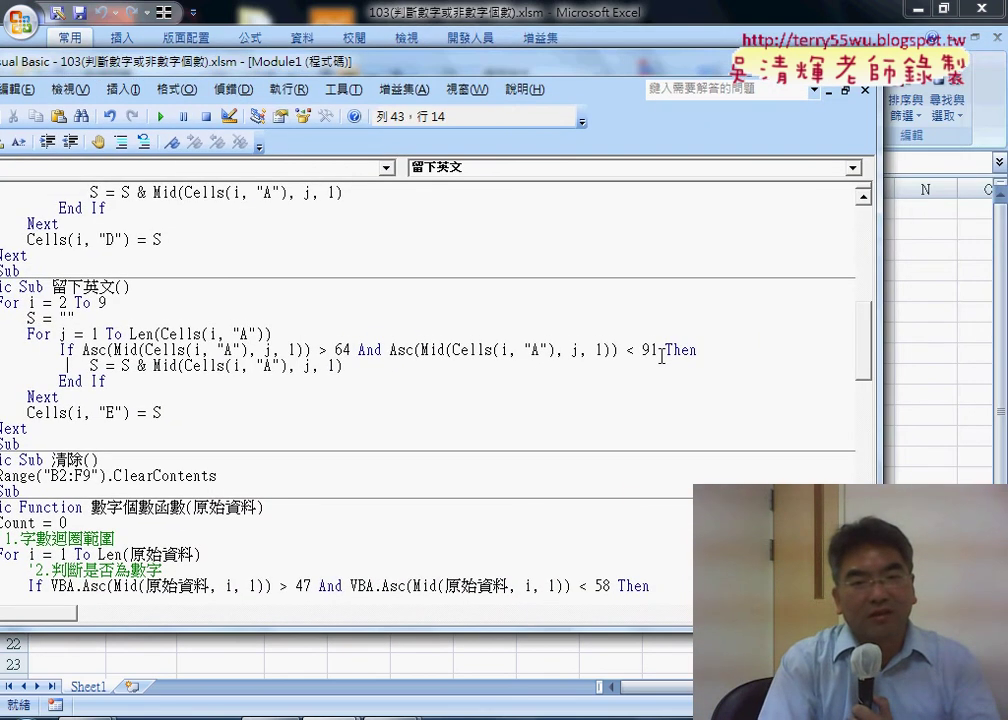
Step: Enclose the If condition from the first Asc through 91 in parentheses
drag(665, 350, 115, 350)
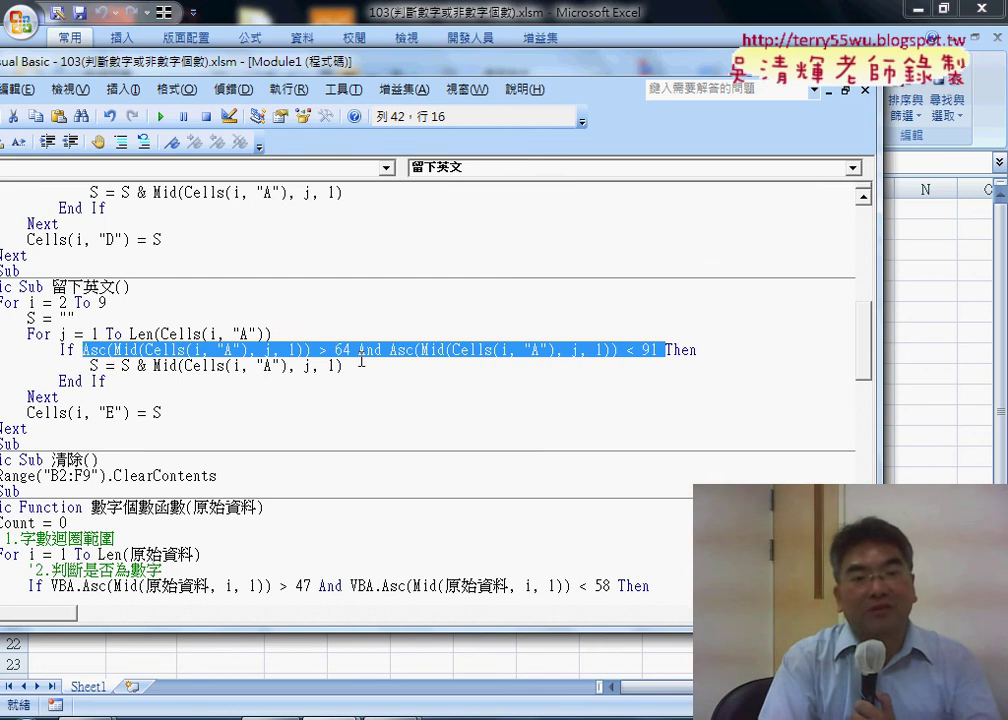
click(656, 348)
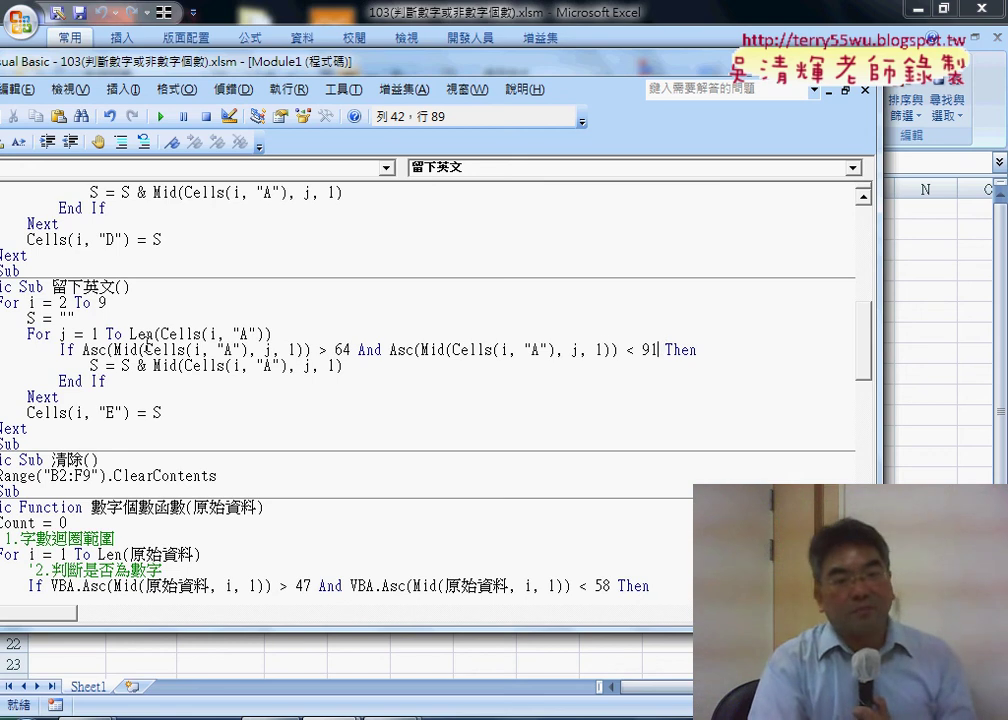
click(83, 350)
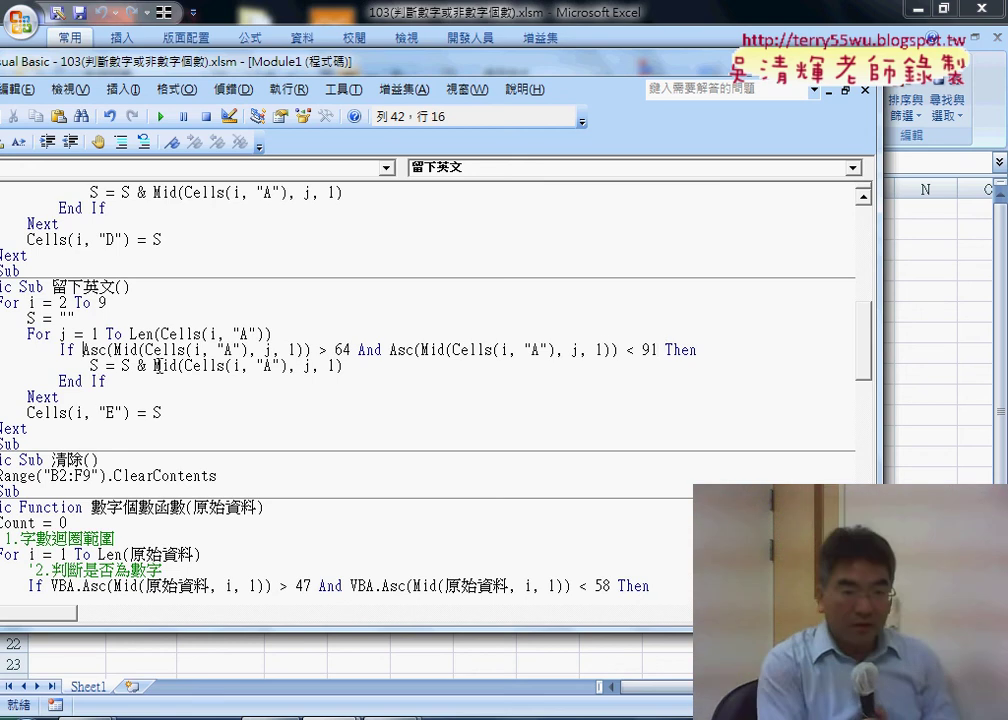
text(()
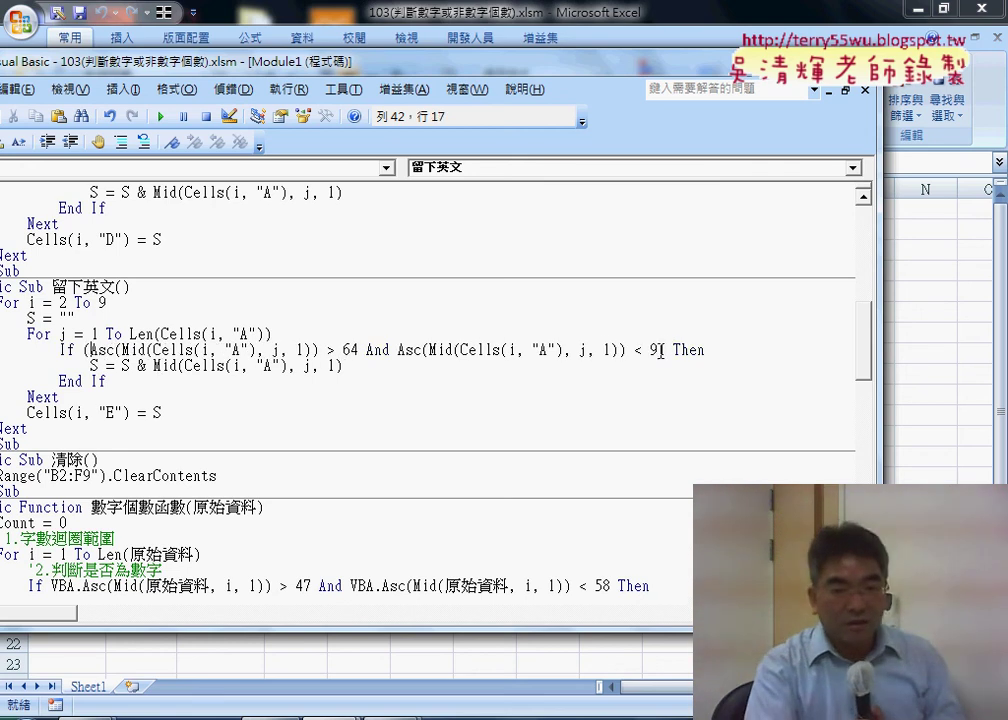
click(660, 350)
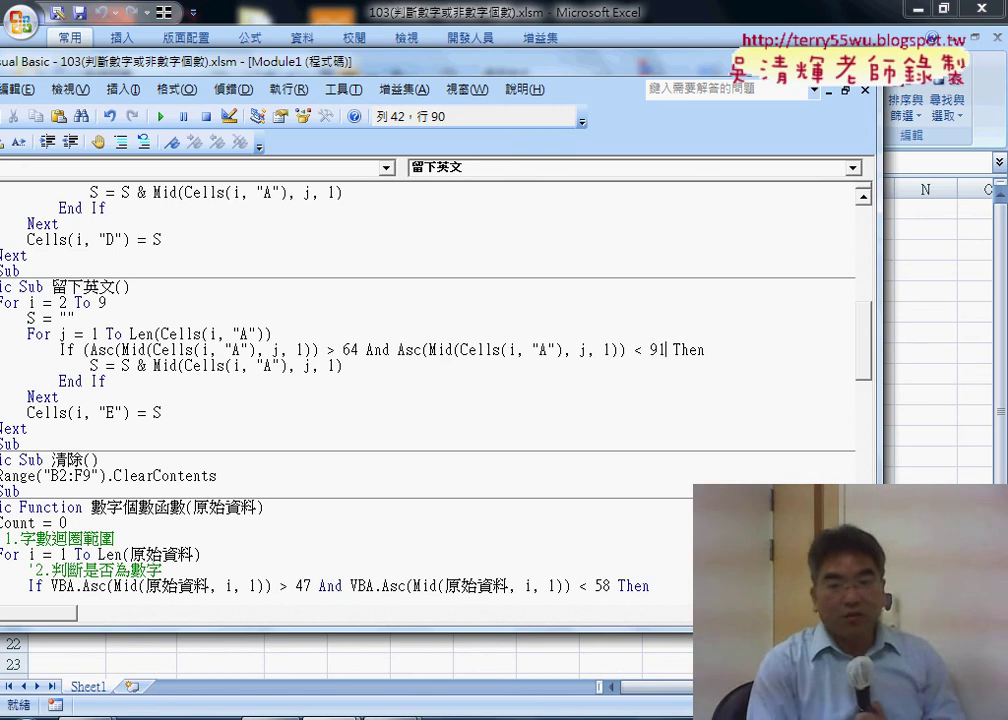
text())
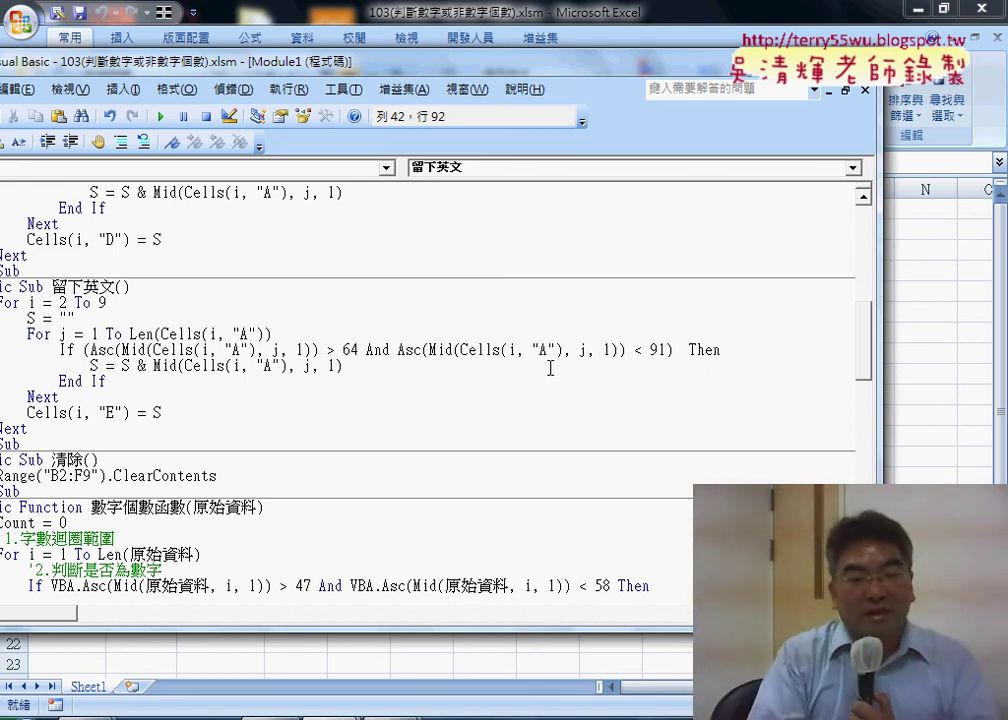
key(alt+Tab)
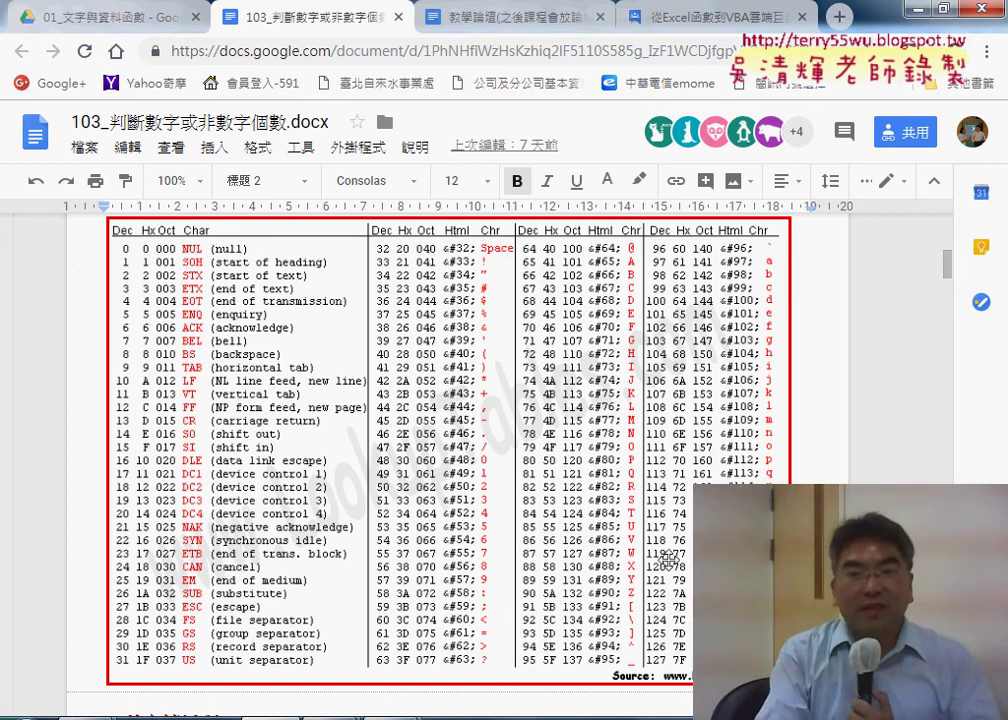
key(alt+Tab)
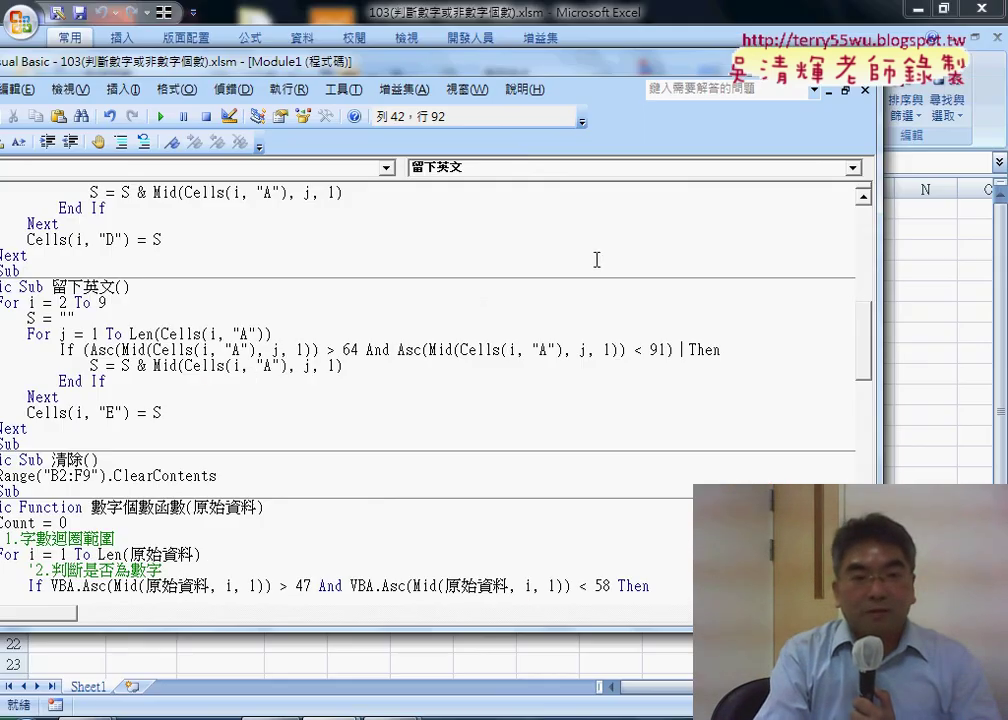
mouse_move(343, 57)
mouse_down()
mouse_move(625, 82)
mouse_move(549, 79)
mouse_up()
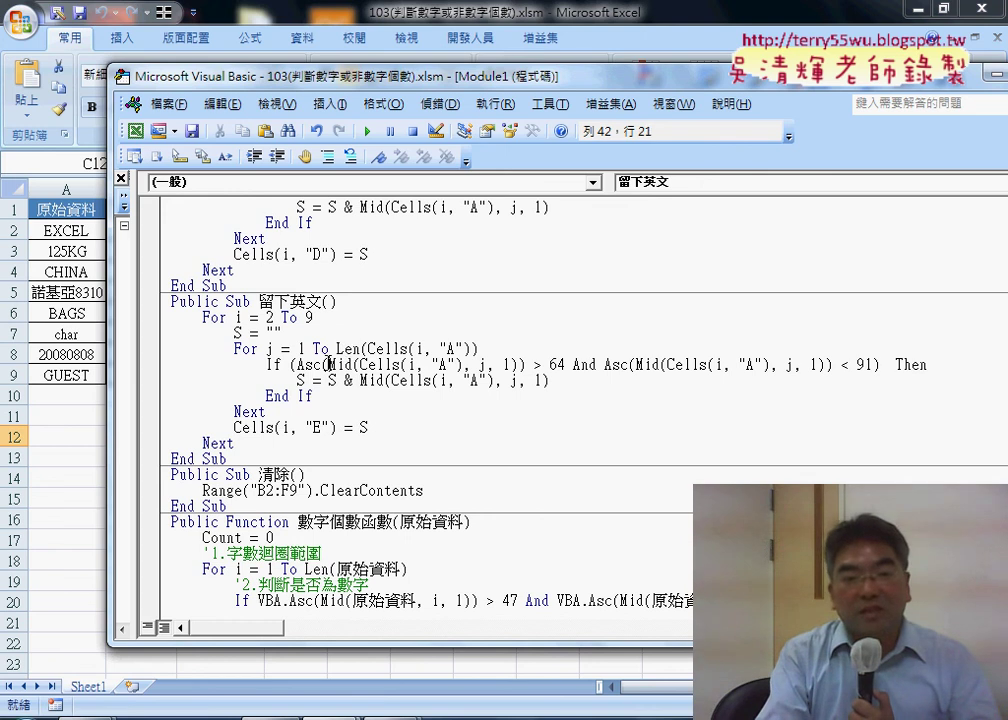
drag(329, 364, 490, 362)
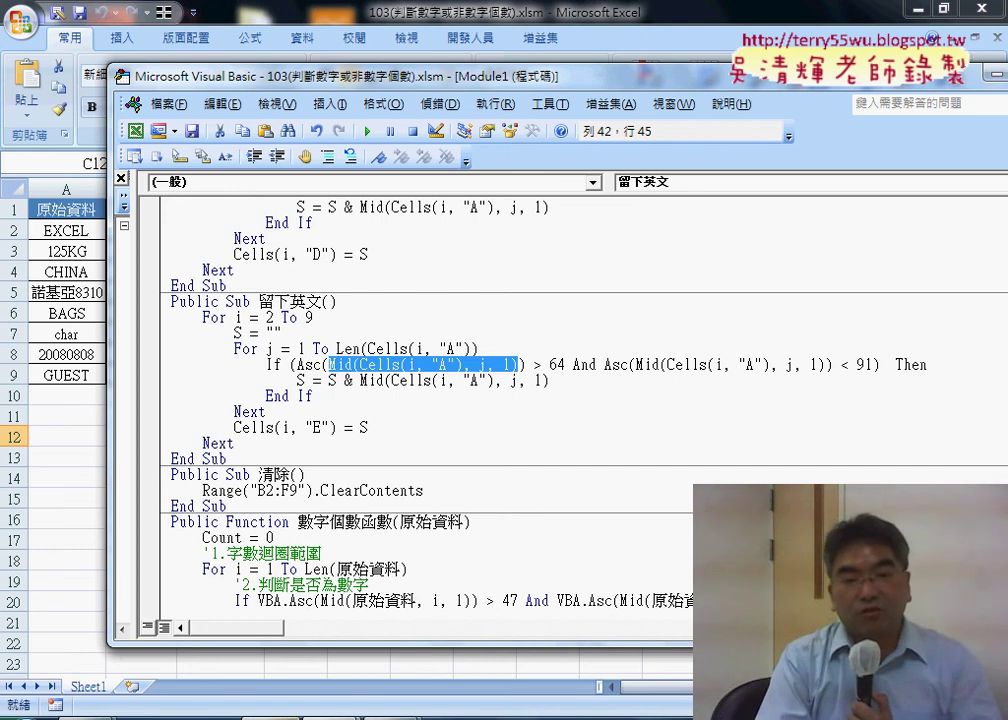
key(alt+Tab)
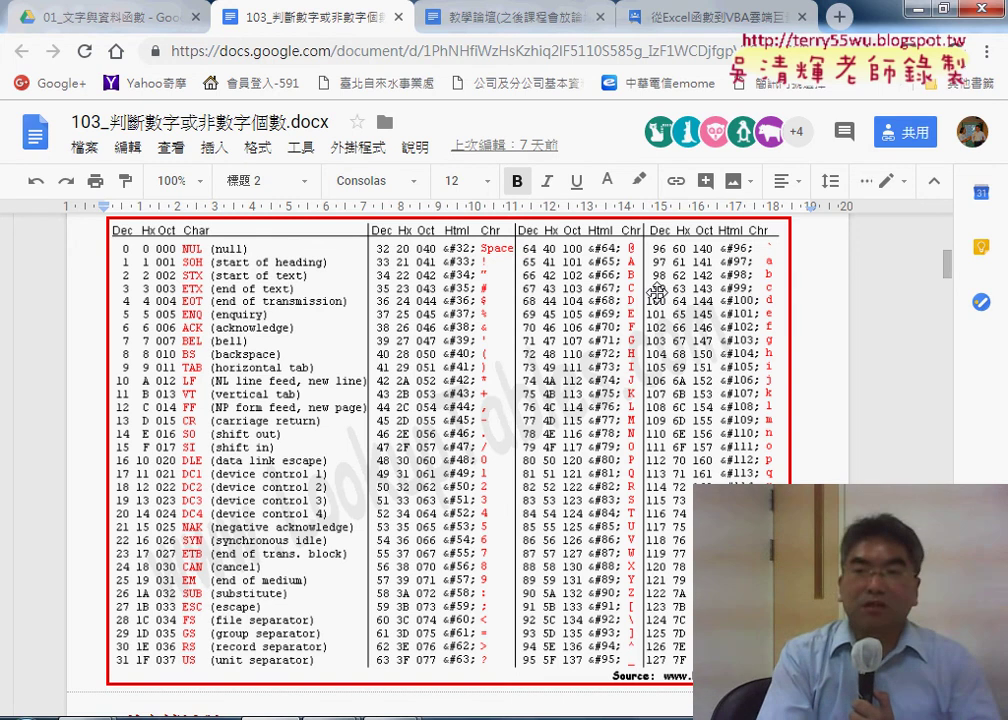
Step: Switch from the ASCII table document back to the 留下英文 code in the VBA editor
key(alt+Tab)
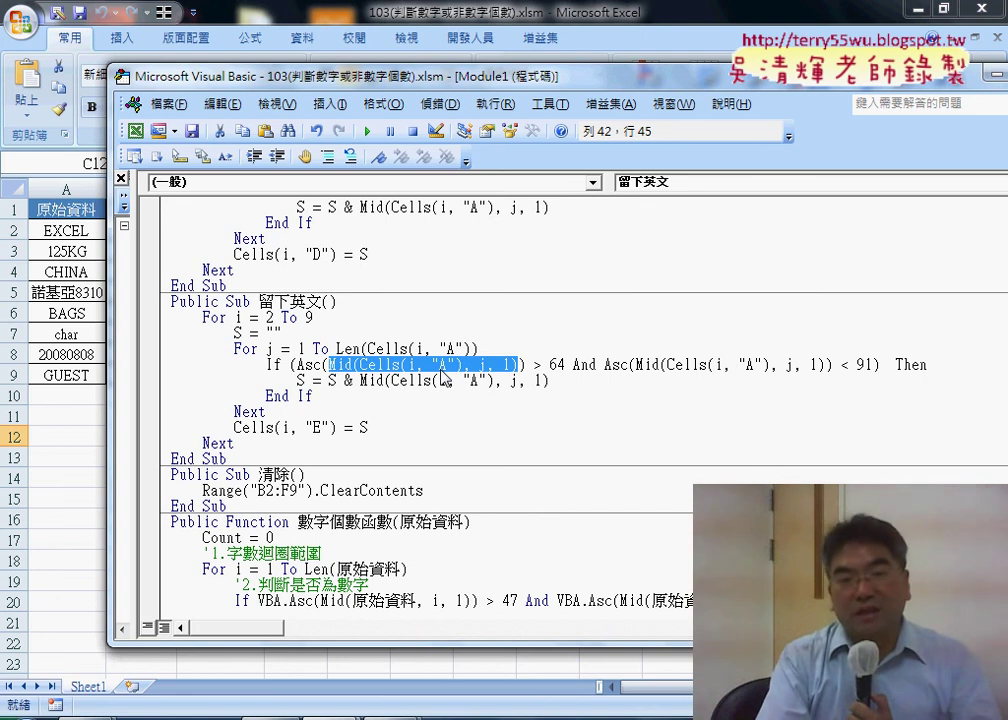
Step: Search VBA help for 轉成大寫 to list the UCase and StrConv functions
click(561, 133)
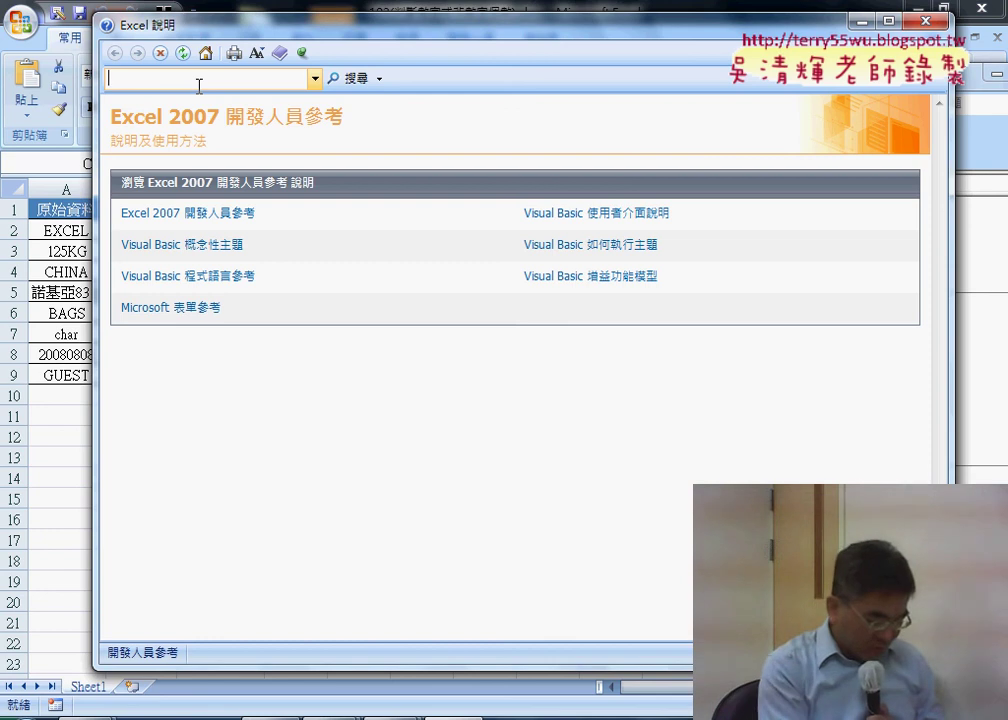
text(ㄓ)
text(剪)
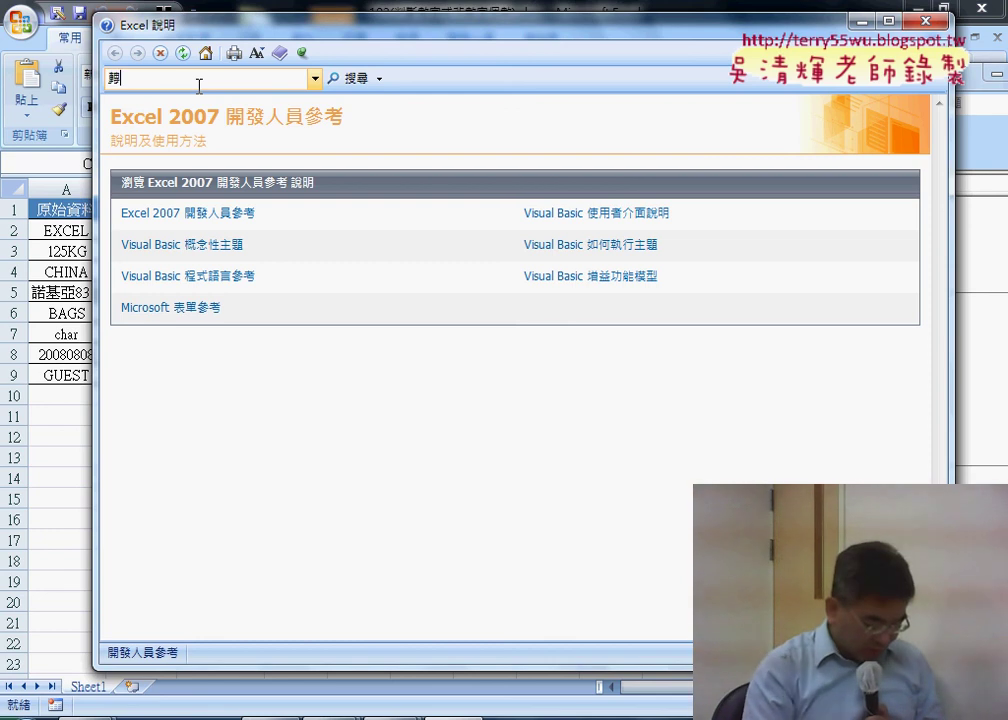
text(貼)
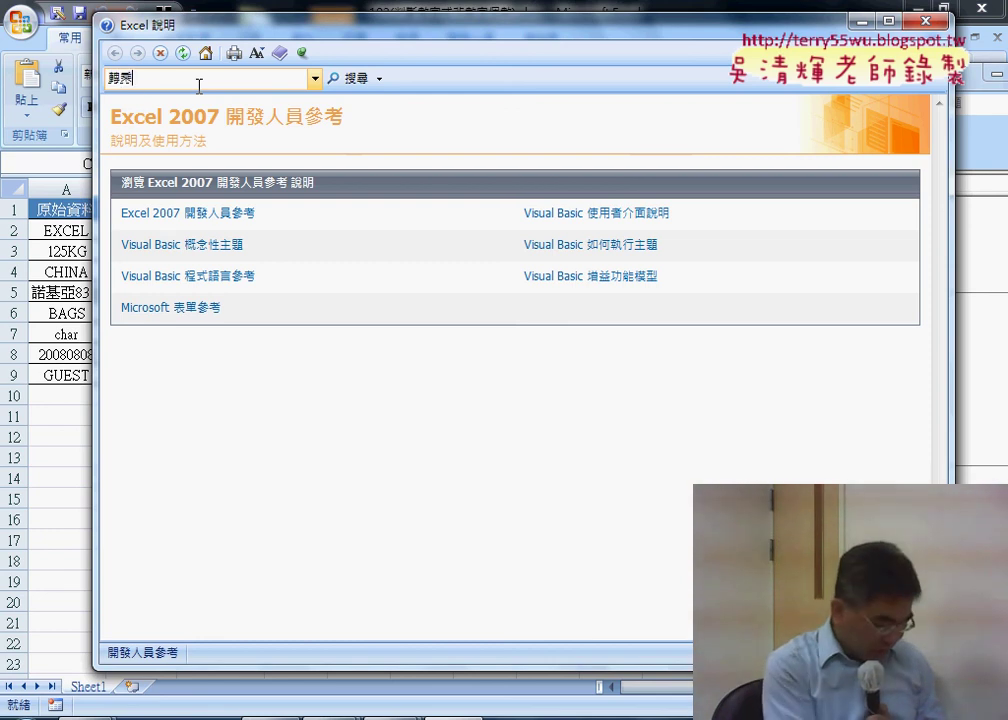
text(大)
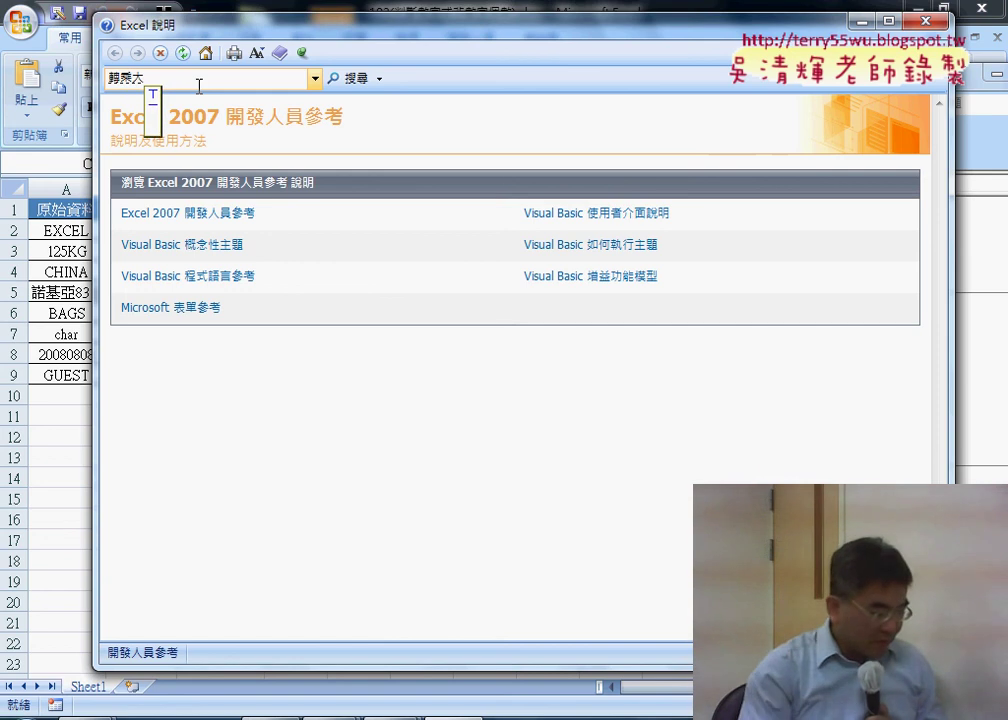
text(皿)
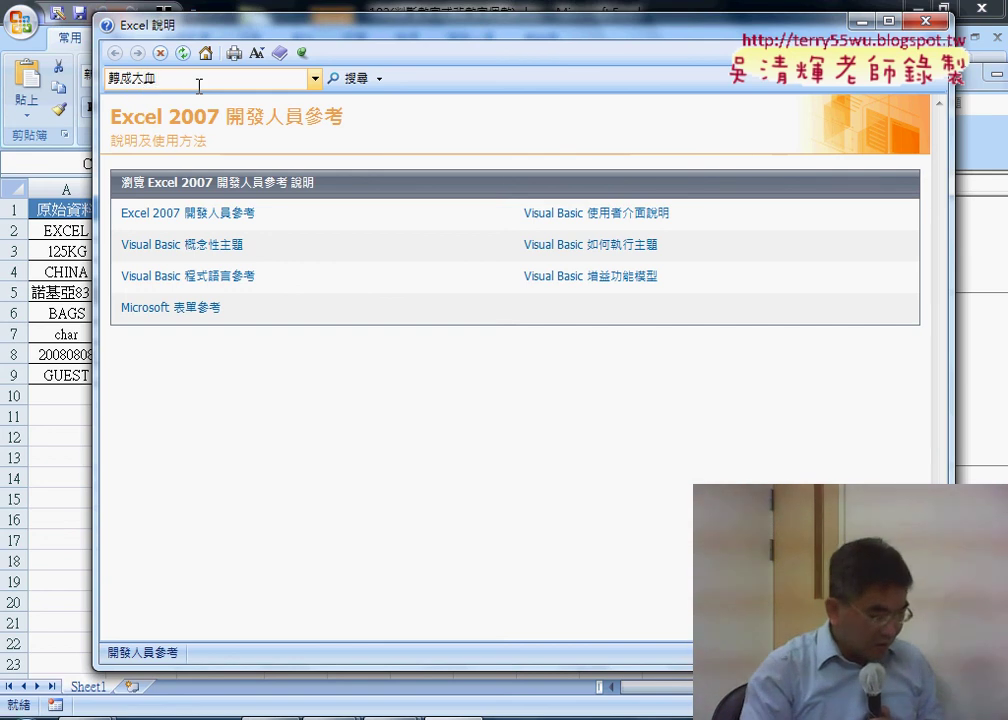
key(Down)
key(2)
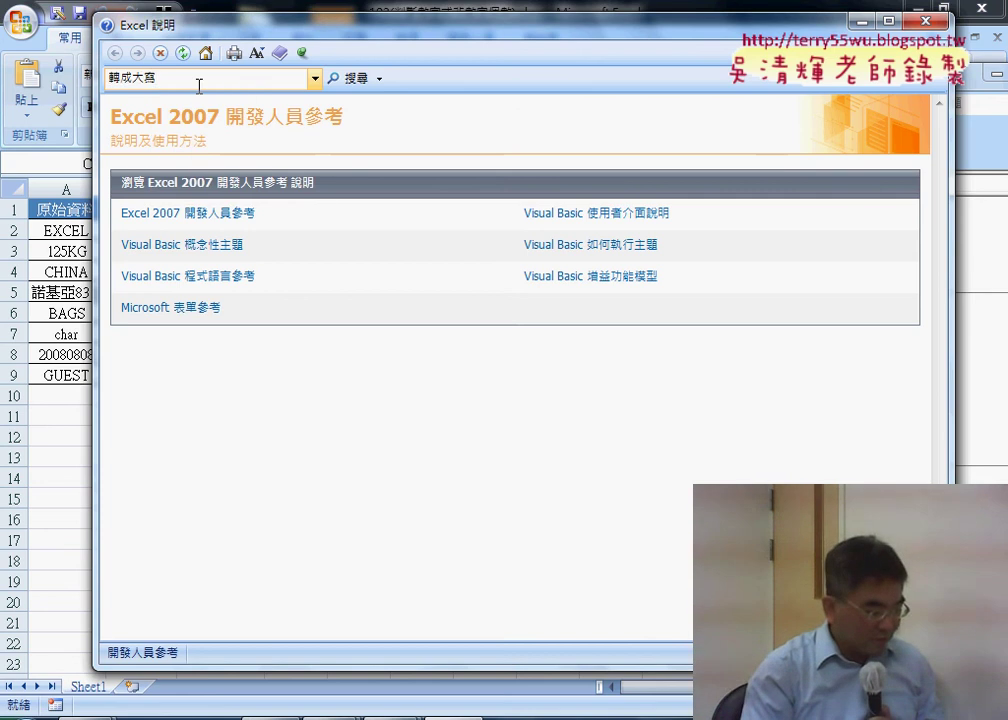
key(Return)
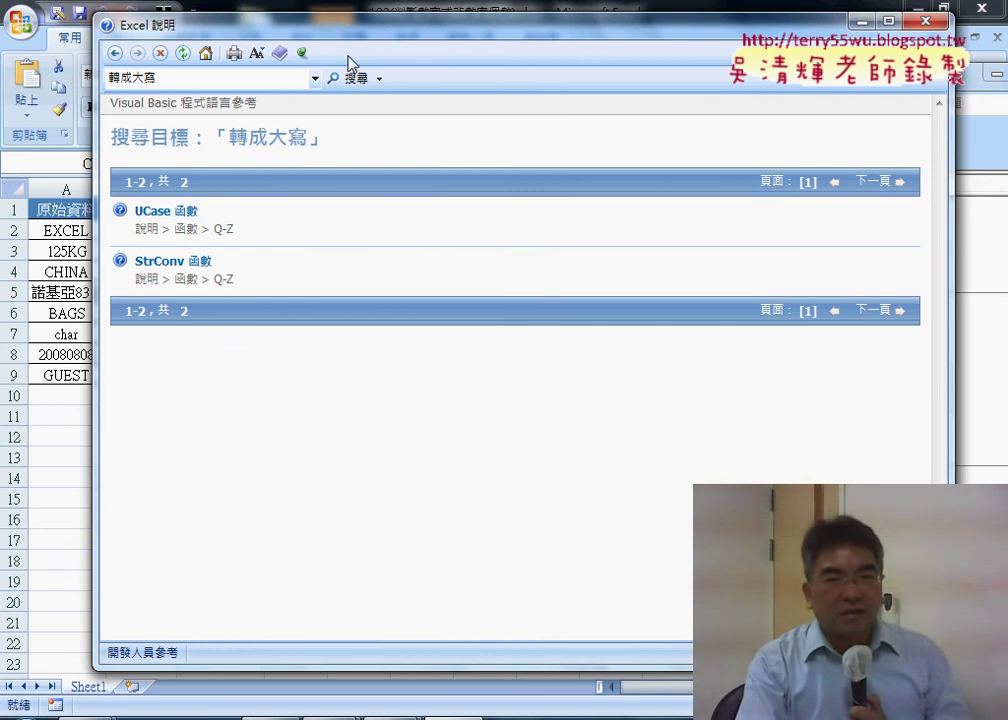
Step: Drag the Excel Help results window lower so the VBA editor toolbar shows behind it
drag(364, 41, 363, 182)
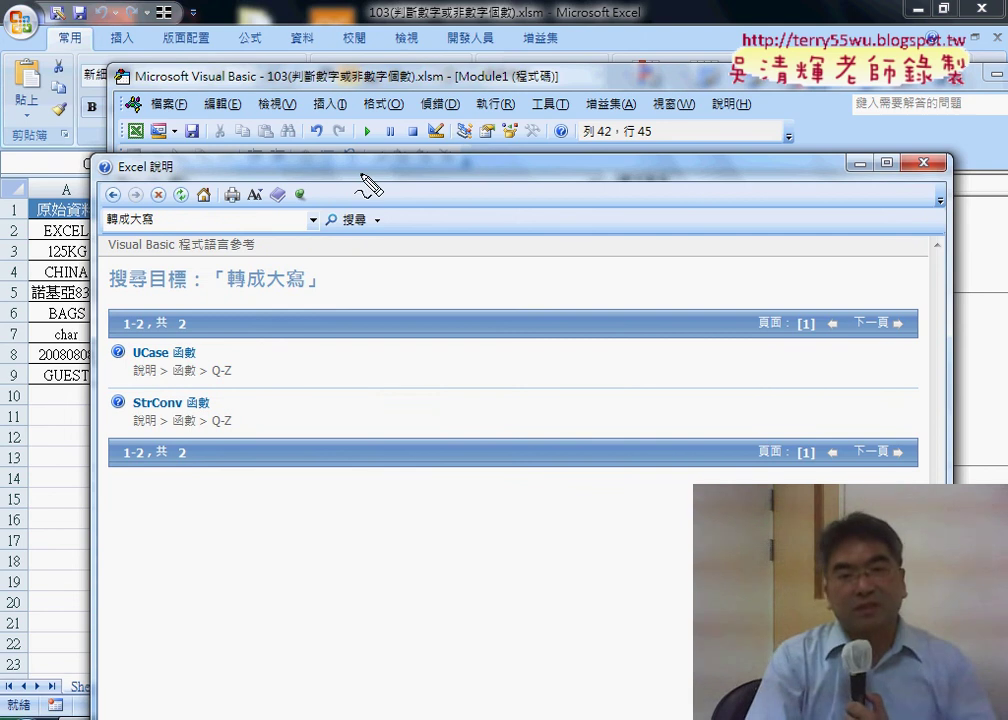
mouse_move(316, 172)
mouse_down()
mouse_move(356, 194)
mouse_move(370, 186)
mouse_up()
drag(380, 183, 408, 195)
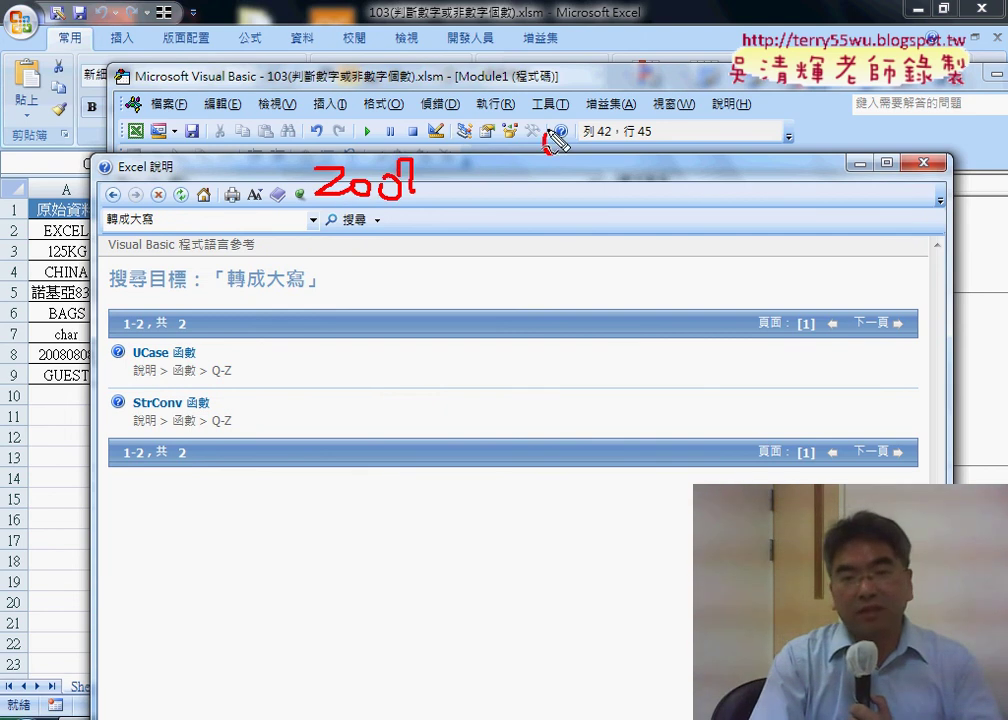
drag(572, 127, 546, 152)
drag(316, 203, 432, 203)
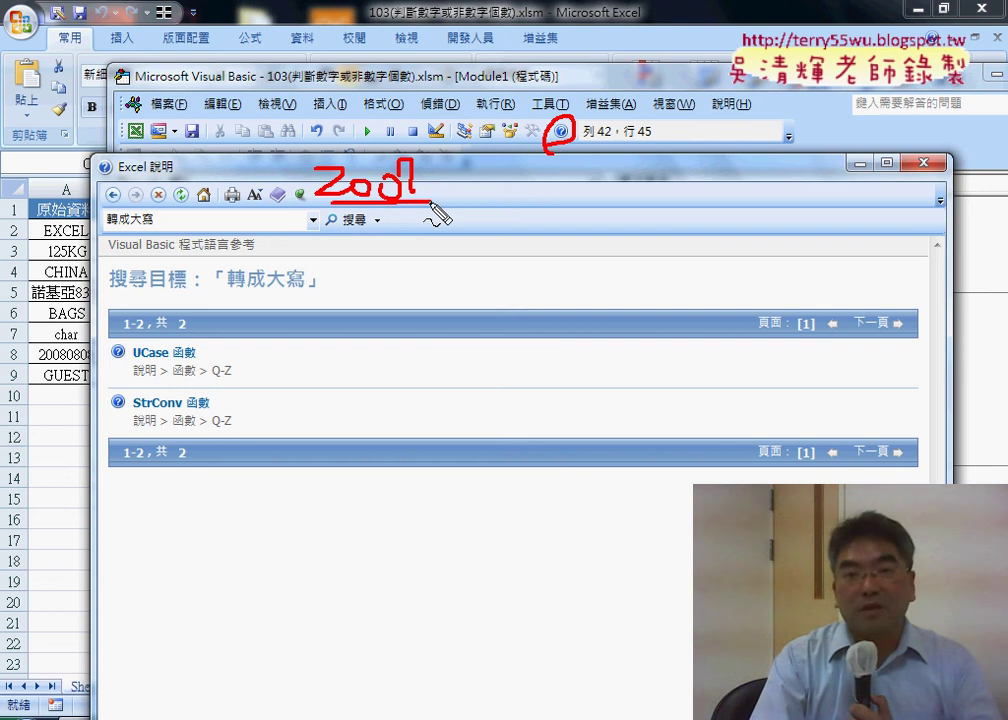
mouse_move(546, 141)
mouse_down()
mouse_move(574, 138)
mouse_move(540, 173)
mouse_up()
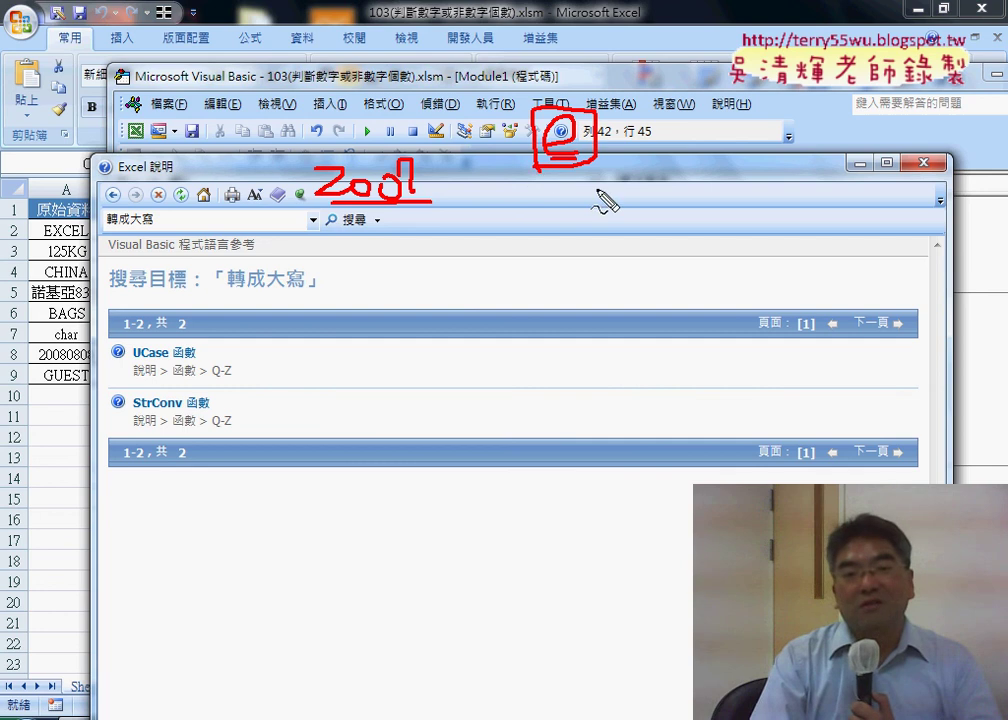
mouse_move(663, 248)
mouse_down()
mouse_move(592, 175)
mouse_move(626, 189)
mouse_up()
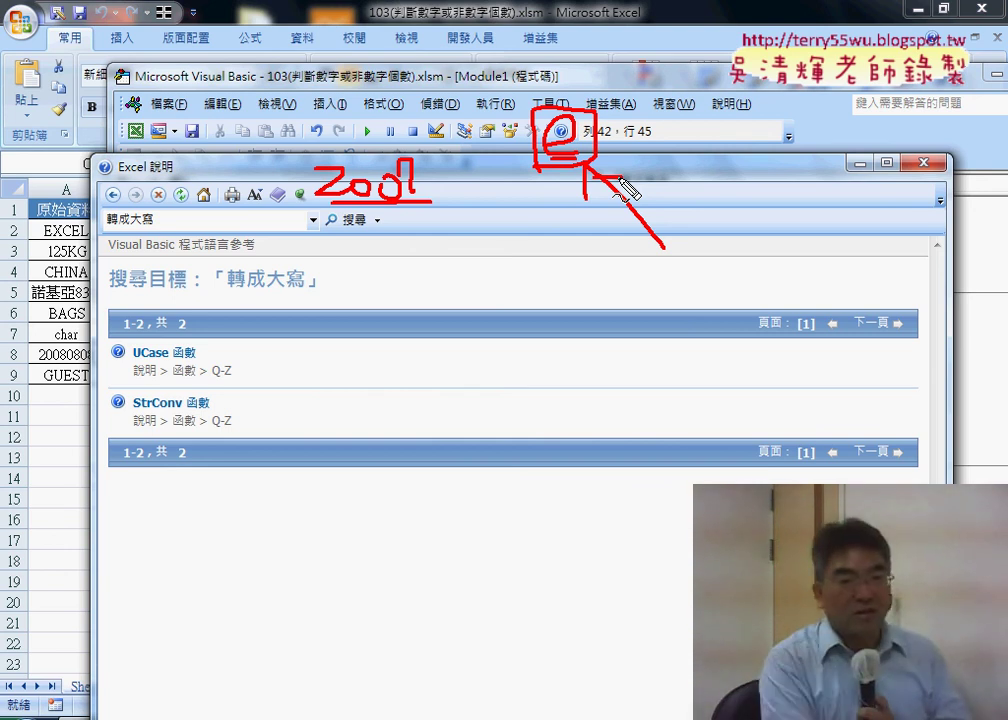
key(Escape)
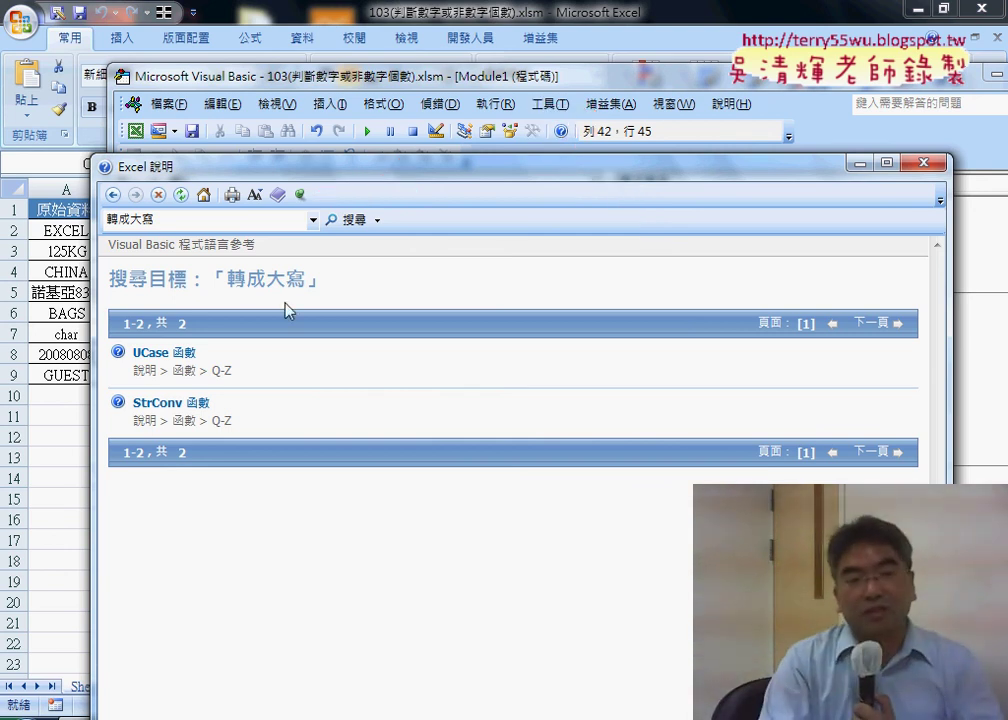
Step: Read the UCase and LCase help topics and LCase's related-topics list
click(170, 358)
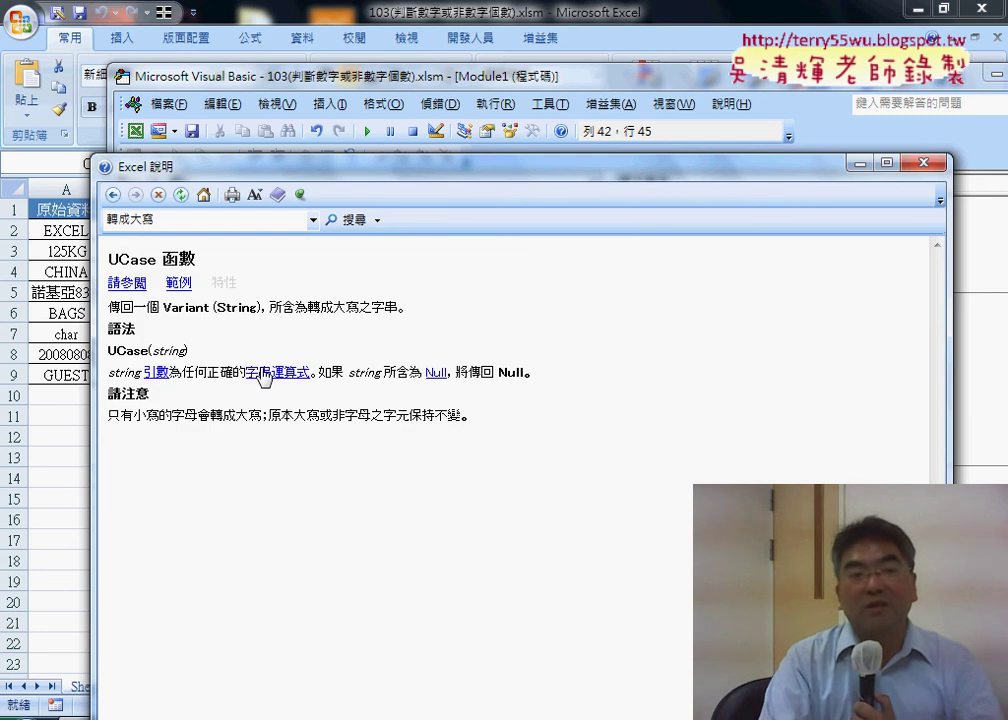
click(130, 286)
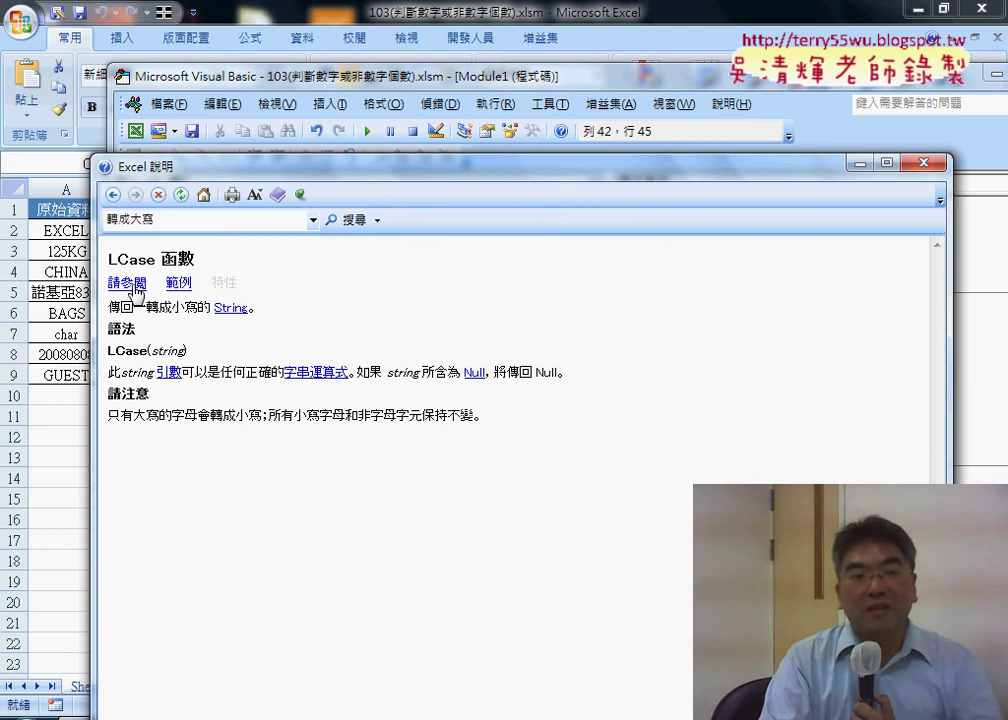
click(137, 286)
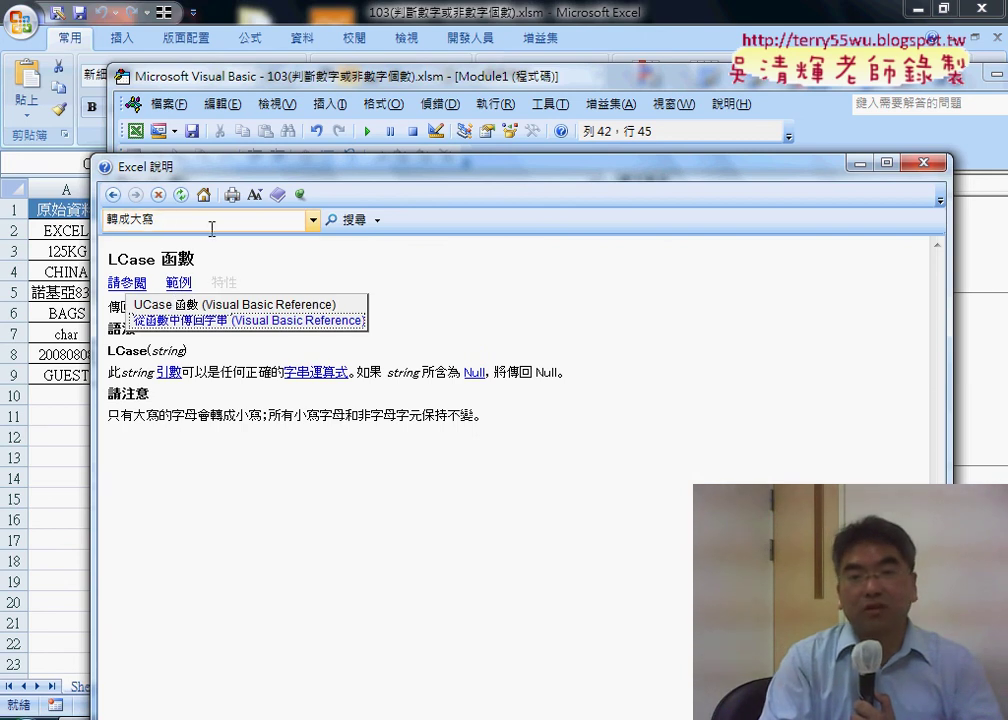
click(120, 214)
Step: Close the help and put the cursor just before the first Mid in the If test
click(923, 162)
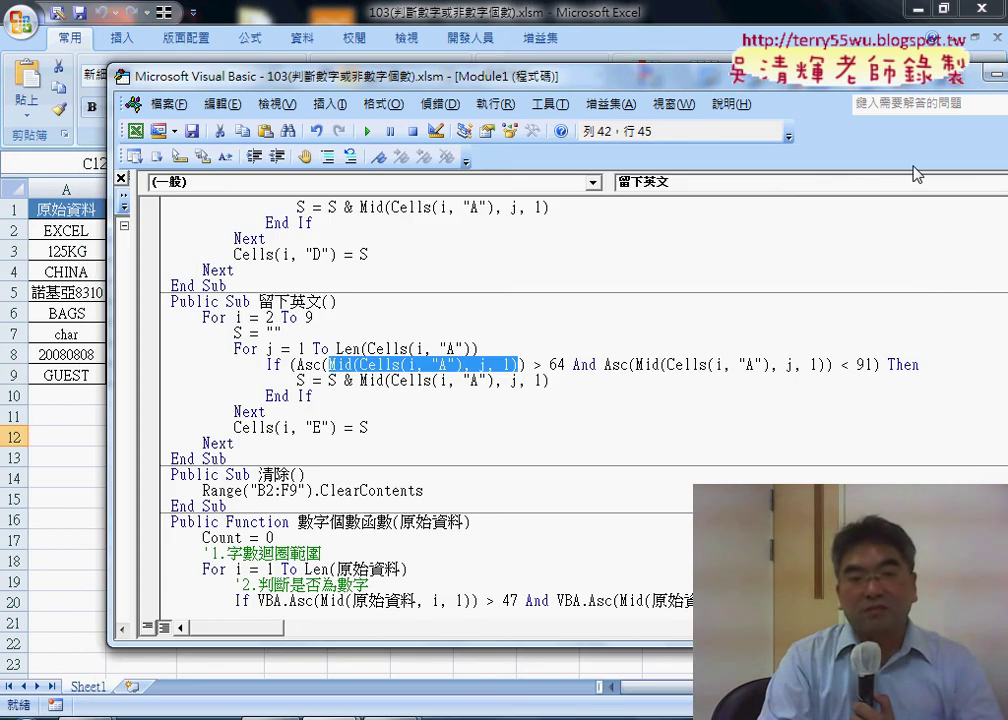
click(334, 364)
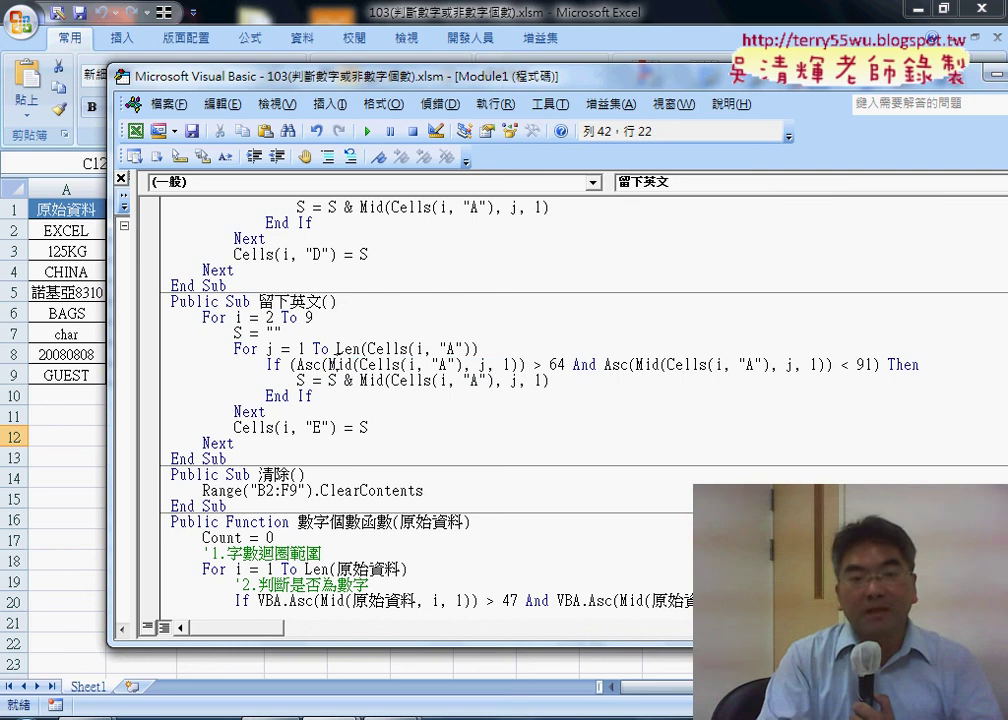
drag(332, 365, 517, 364)
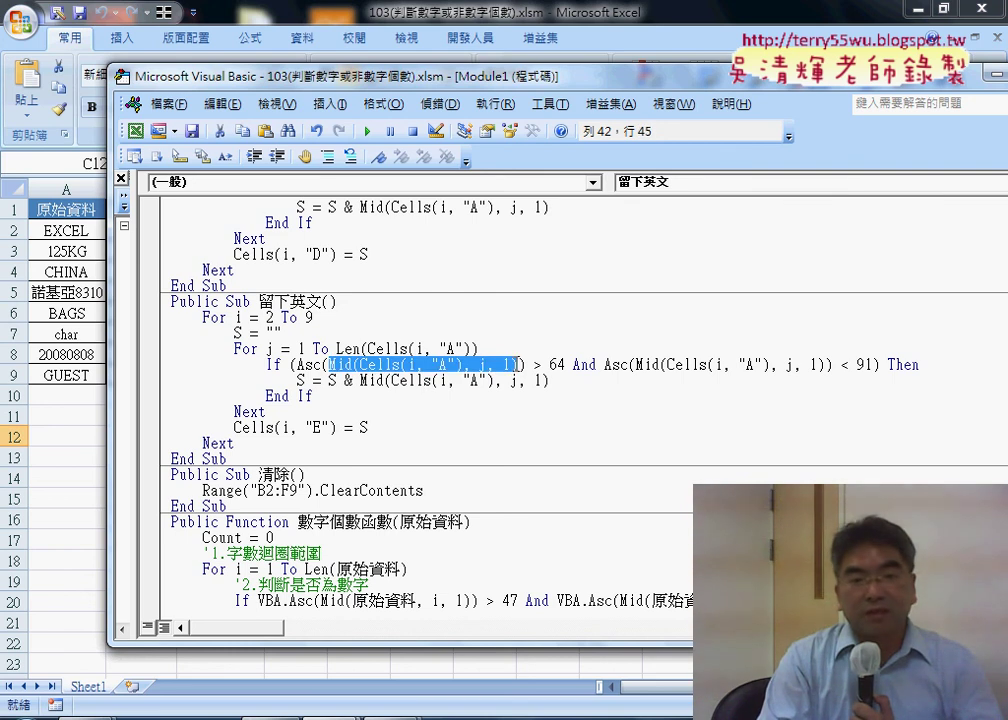
key(Left)
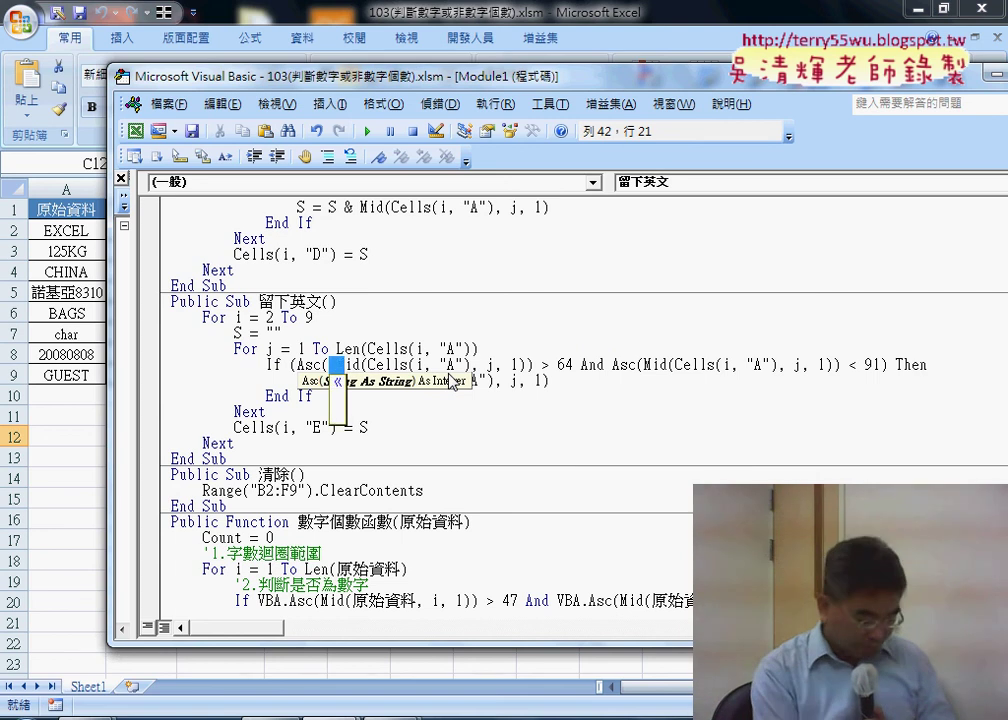
Step: Type vba.u after Asc( to bring up the UCase member list
text(vba)
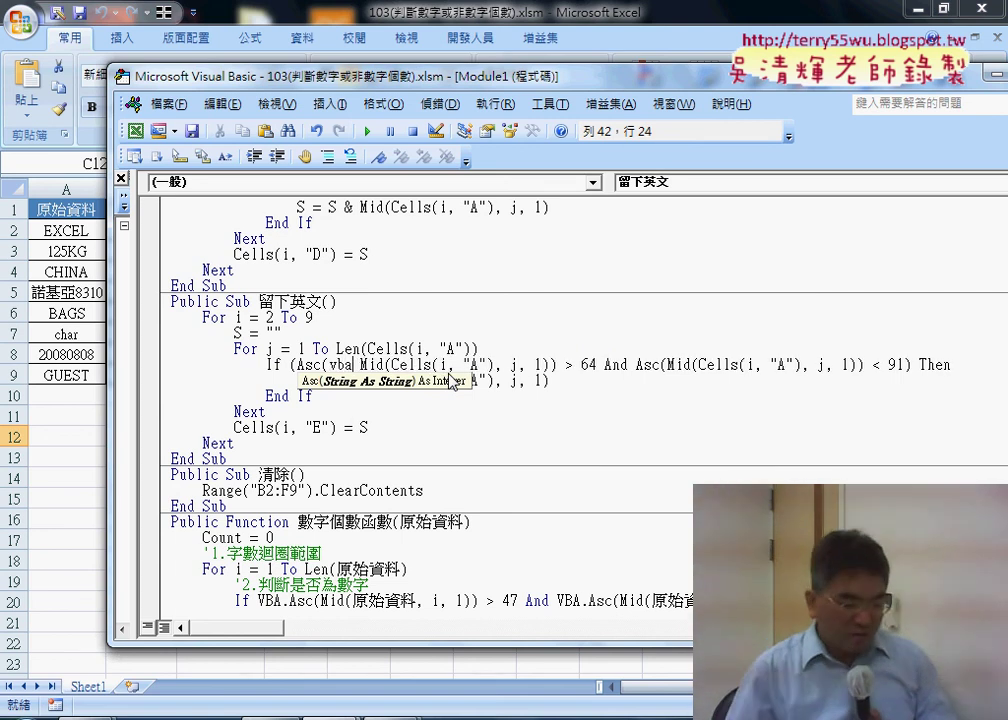
text(.)
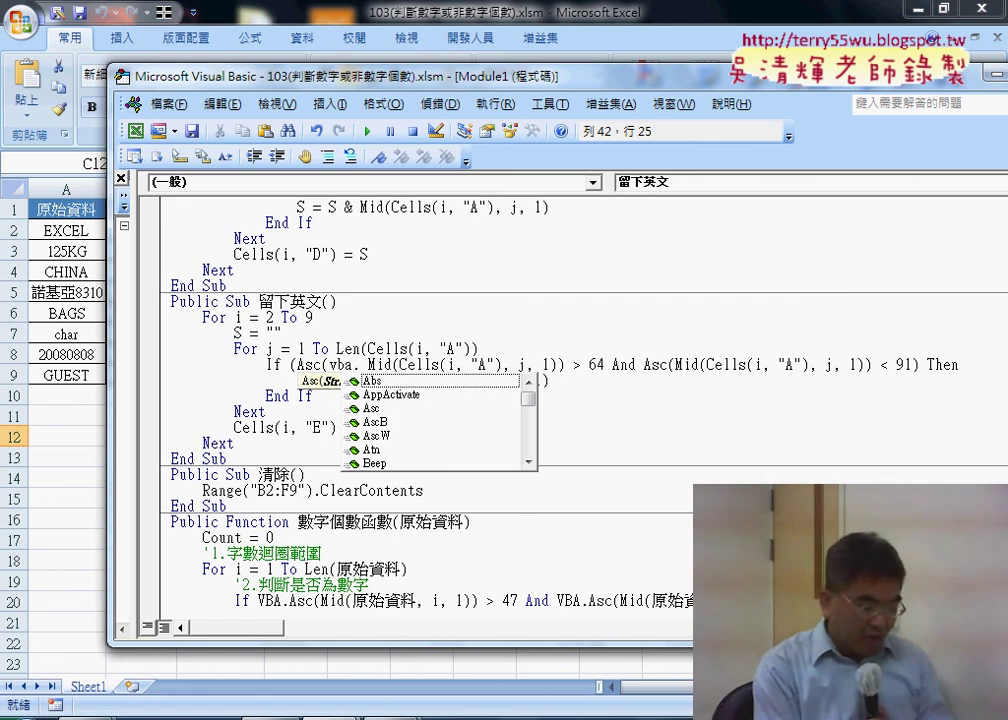
text(u)
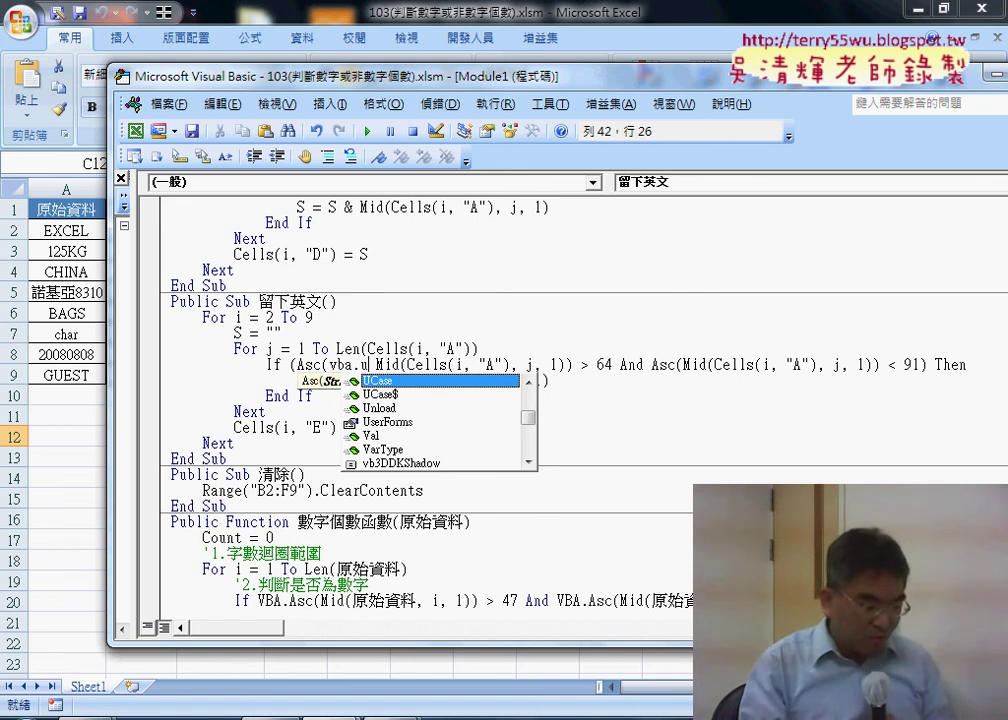
key(Delete)
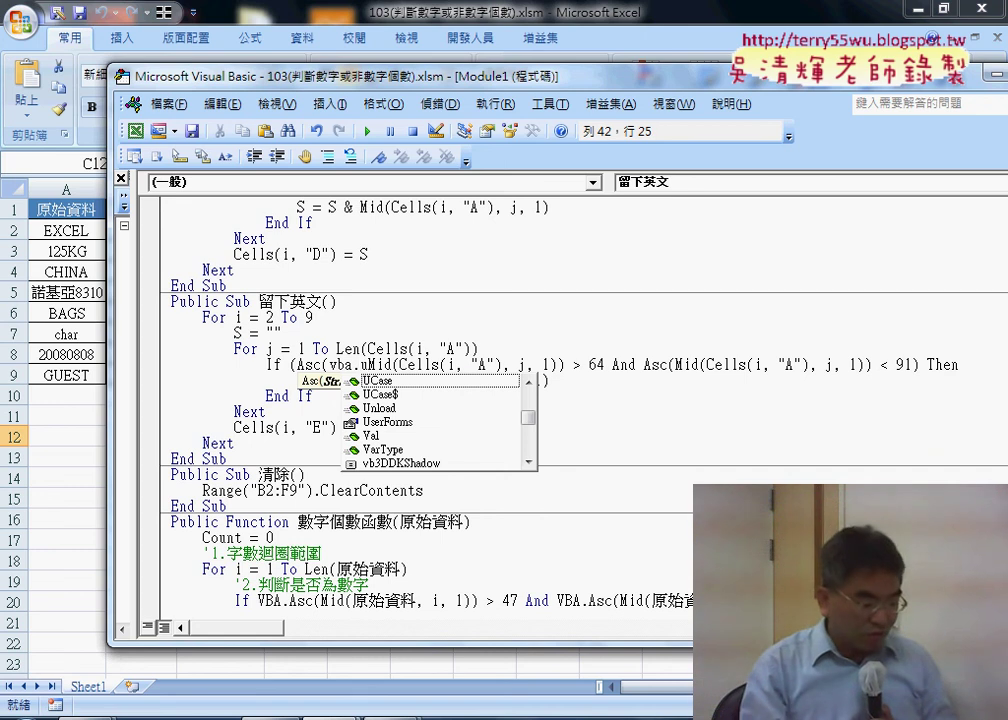
key(Left)
key(Left)
key(Delete)
key(Delete)
key(Delete)
key(Delete)
key(Delete)
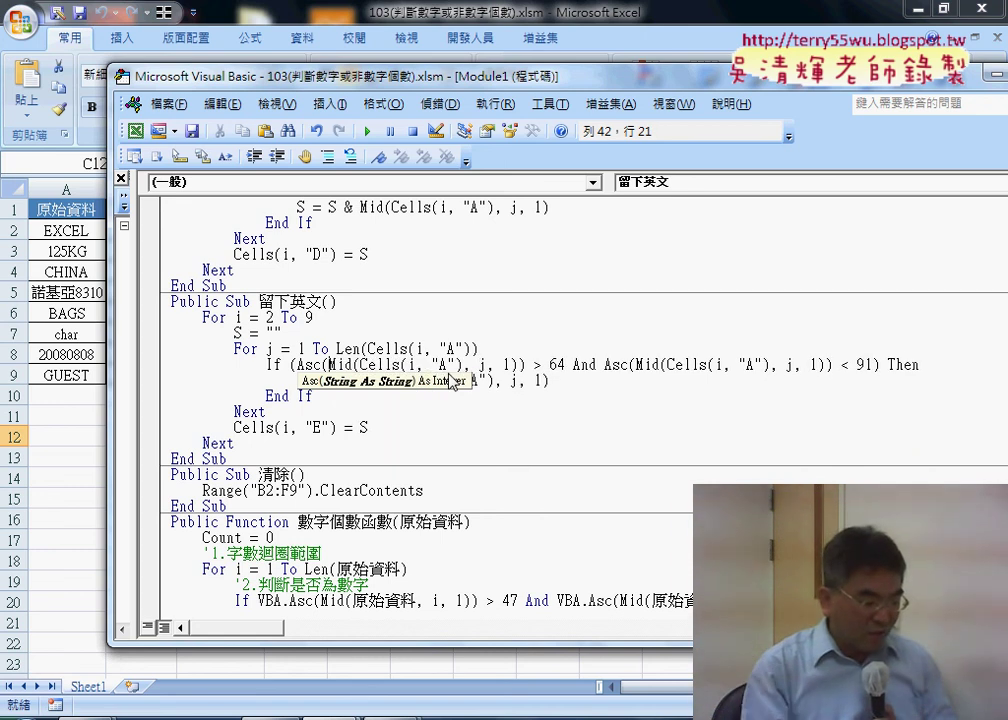
text((Asc()
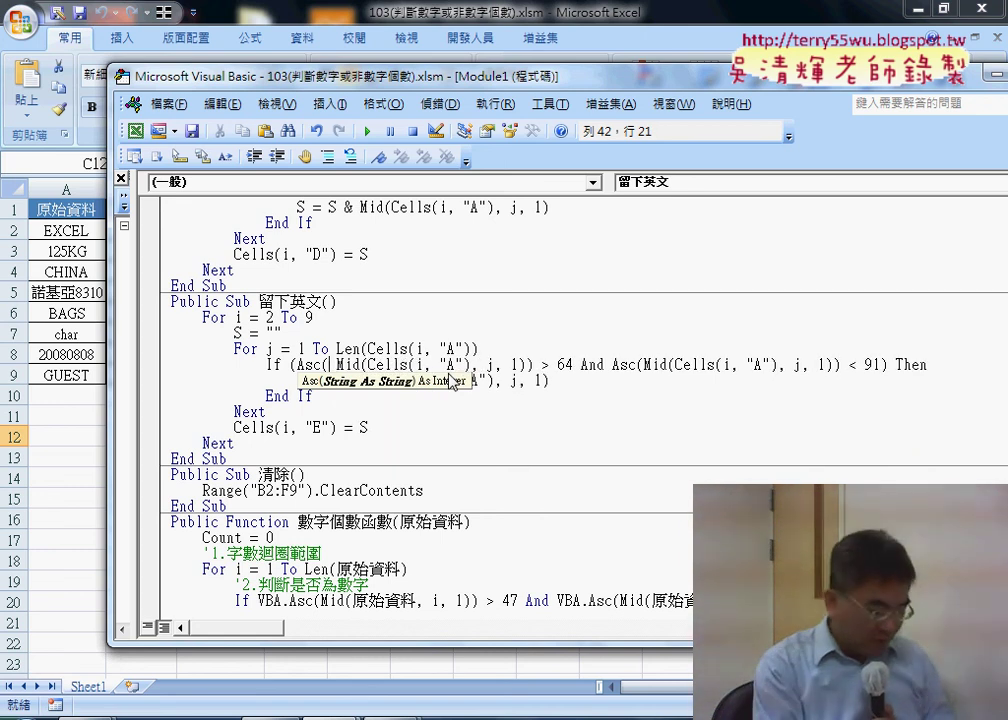
text(vba)
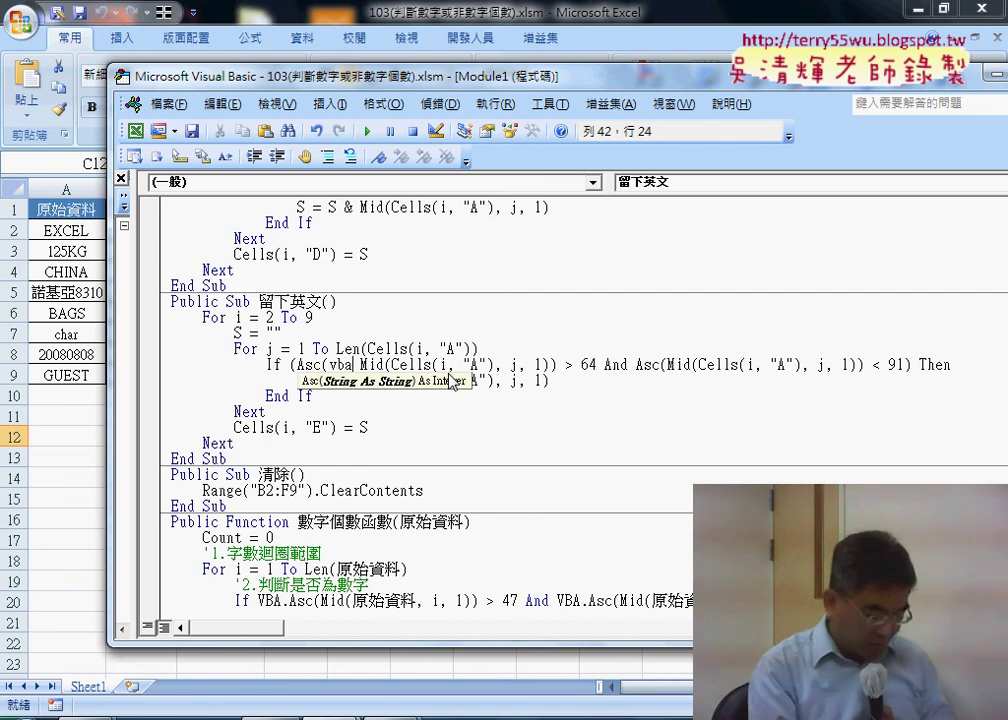
text(.u)
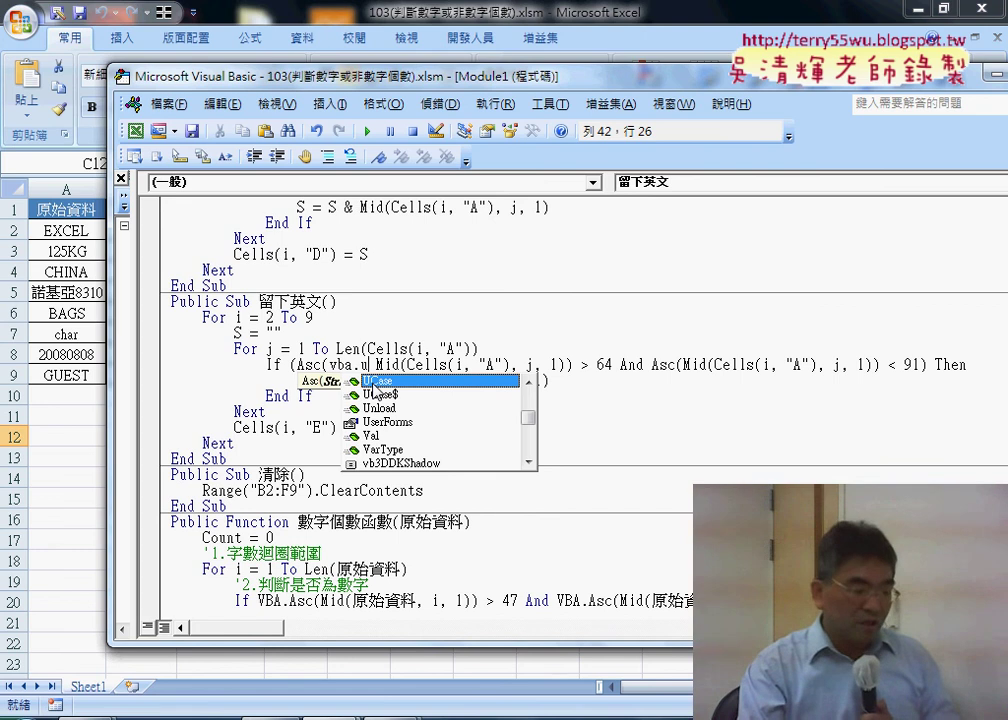
Step: Complete vba.UCase( and close it after j, 1) around the first Mid
key(Tab)
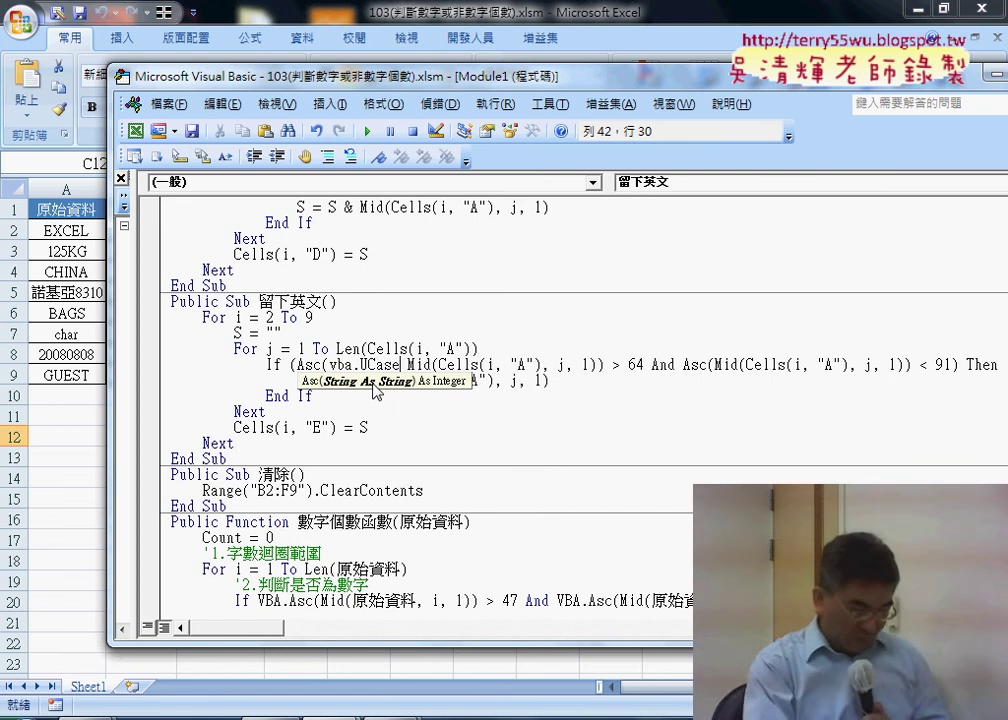
text(()
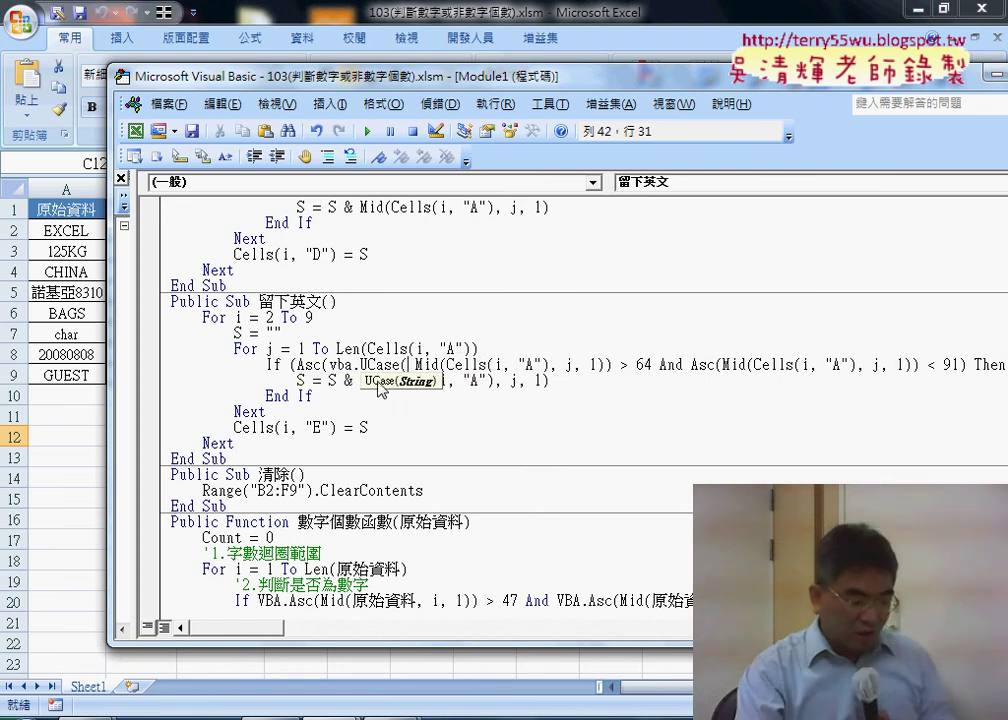
click(607, 364)
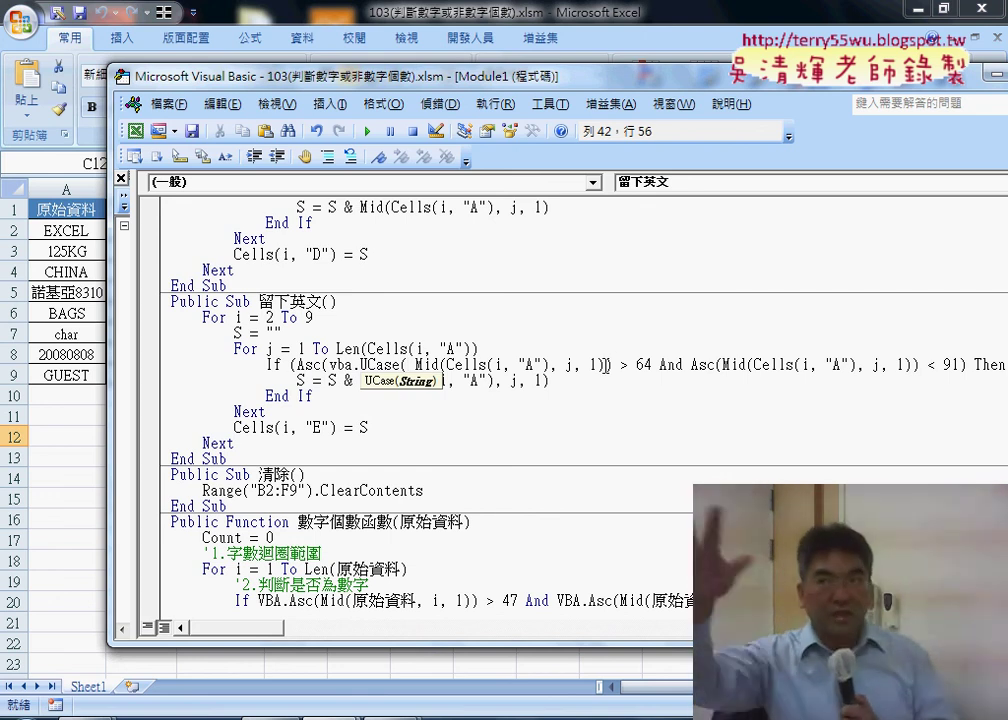
text())
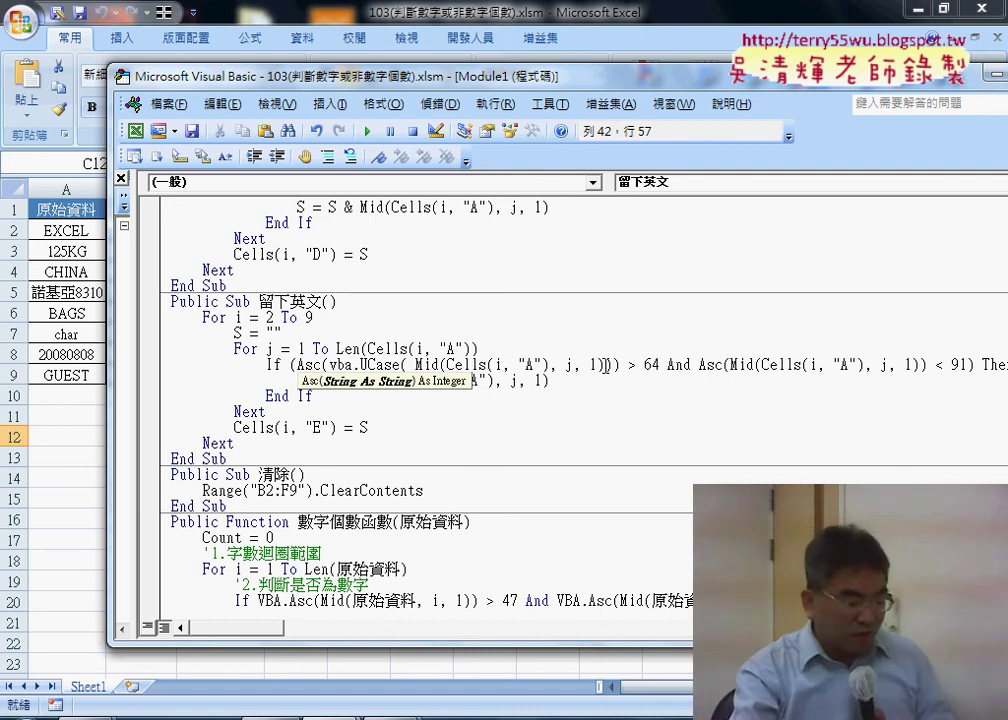
Step: Annotate UCase, lowercase c, capital C and Asc, then clear the pen marks
drag(416, 365, 607, 366)
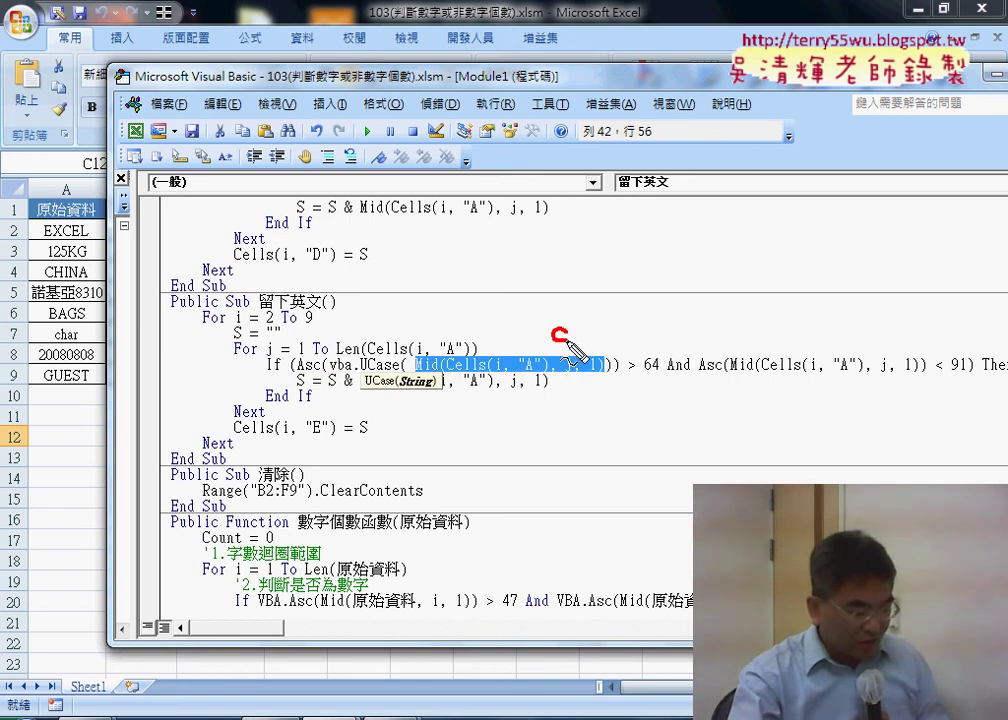
drag(362, 373, 395, 371)
mouse_move(574, 336)
mouse_down()
mouse_move(618, 335)
mouse_move(606, 345)
mouse_up()
drag(689, 289, 692, 333)
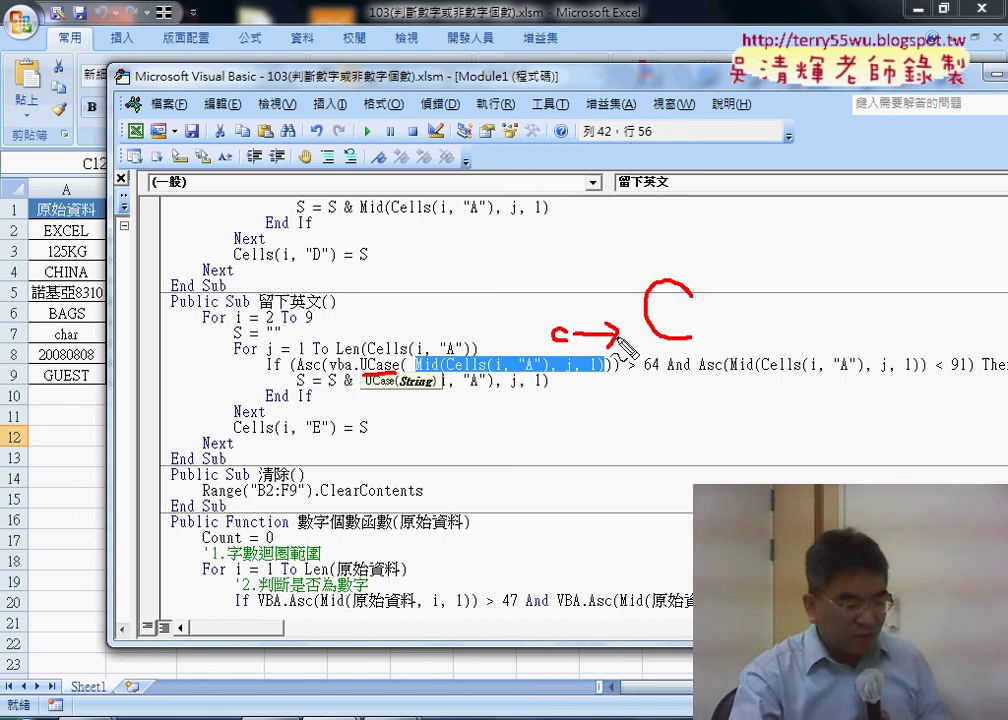
drag(552, 331, 568, 345)
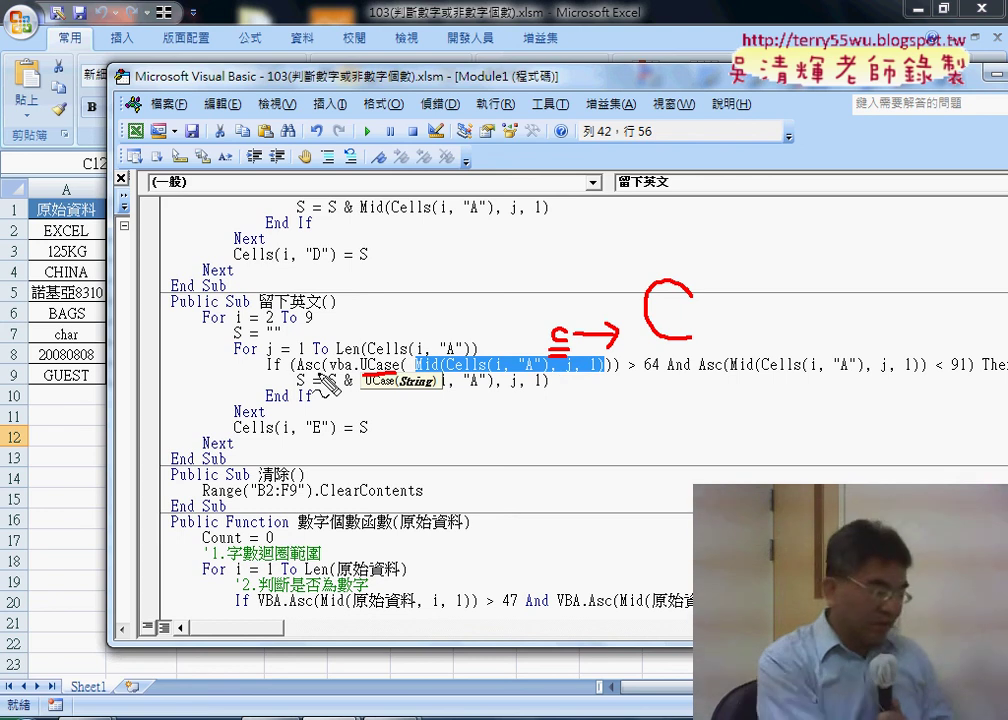
drag(297, 372, 318, 372)
key(Escape)
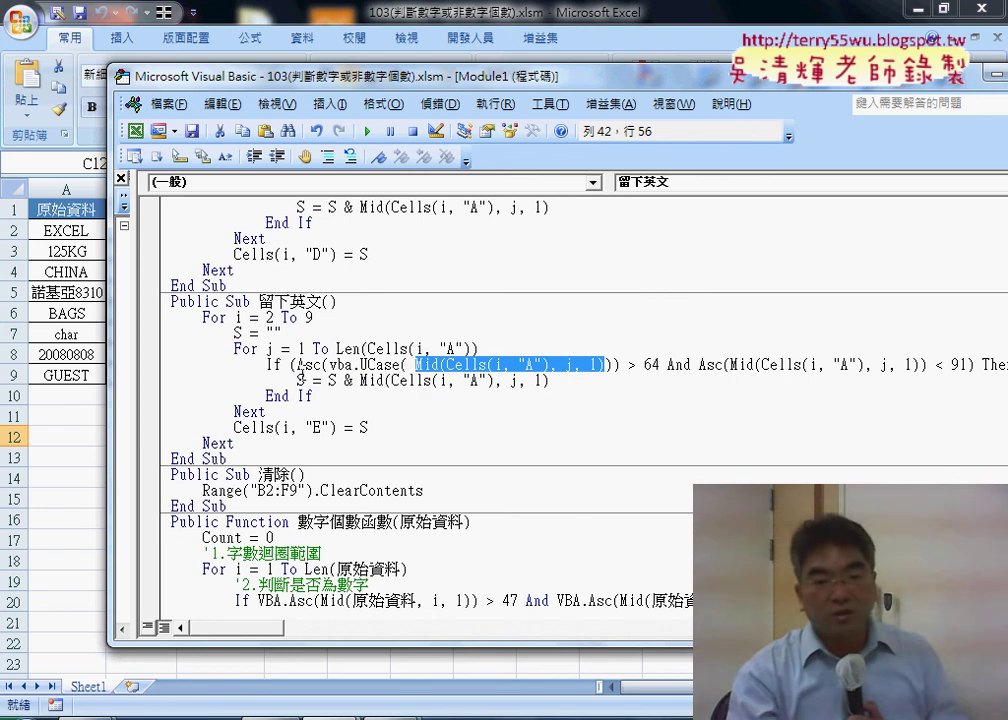
Step: Check the ASCII table document, then return and commit the edited If line
key(alt+Tab)
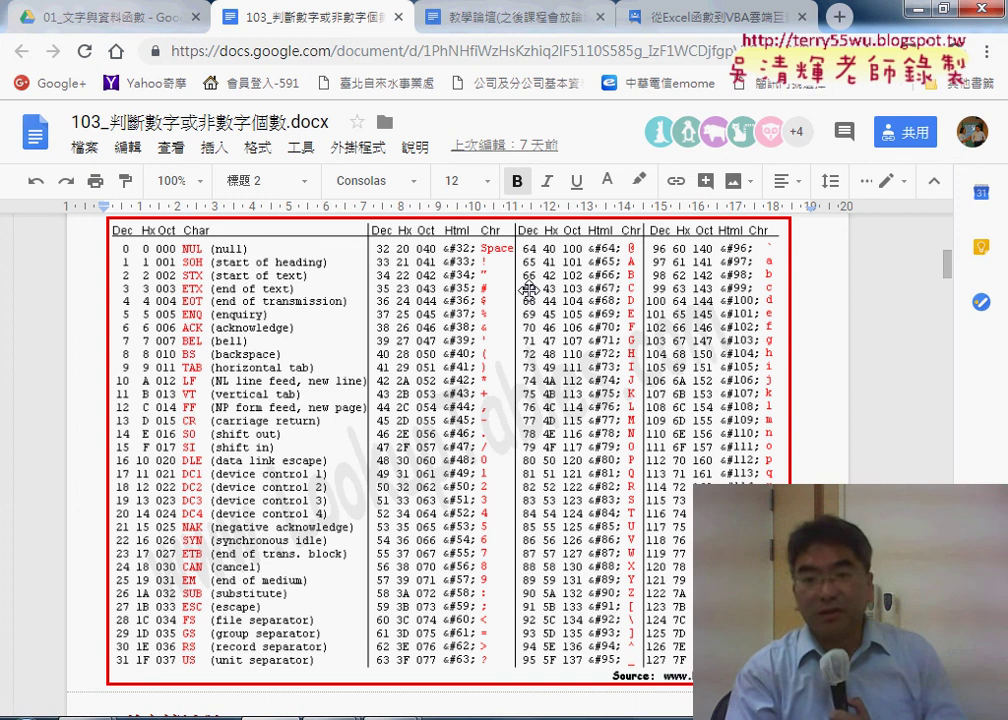
key(alt+Tab)
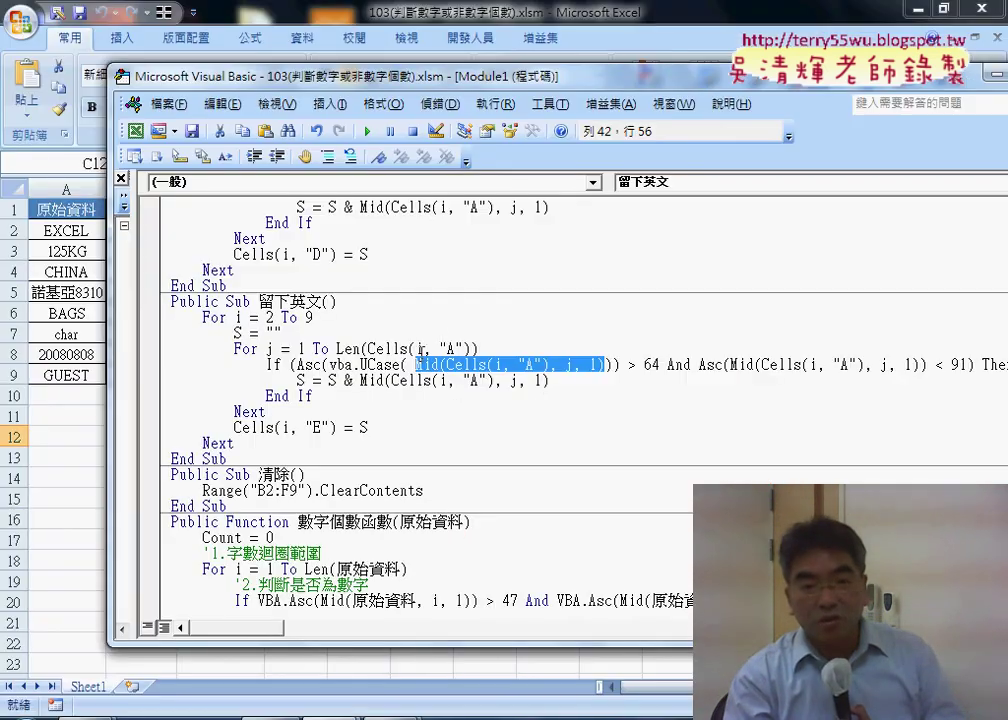
click(418, 365)
click(430, 428)
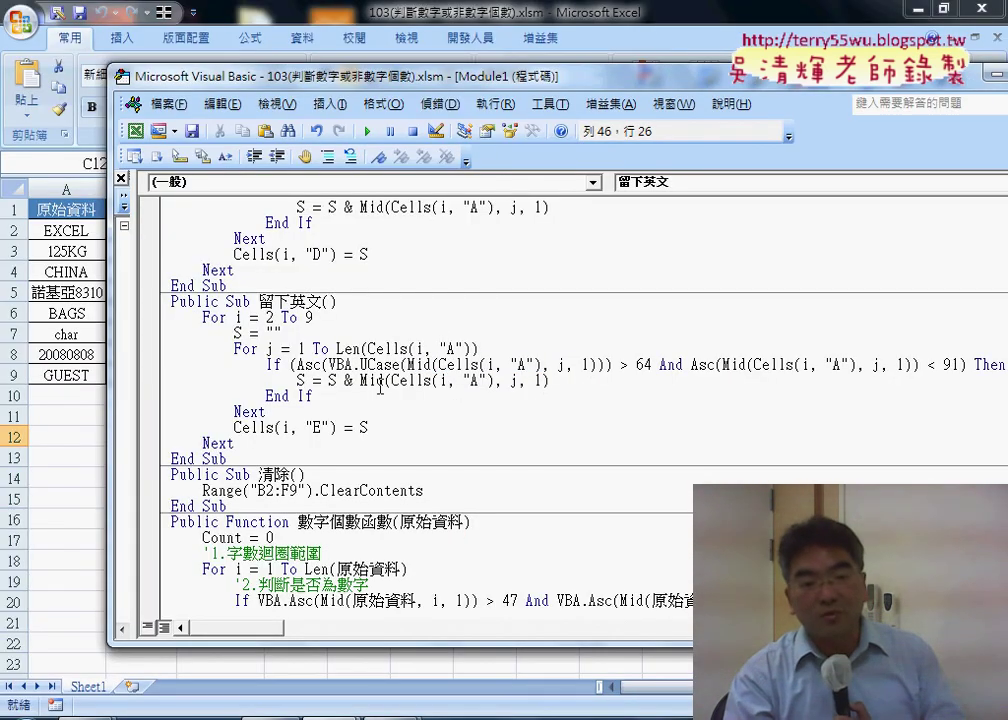
Step: Copy VBA.UCase( and paste it before the second Mid in the If test
drag(330, 365, 369, 364)
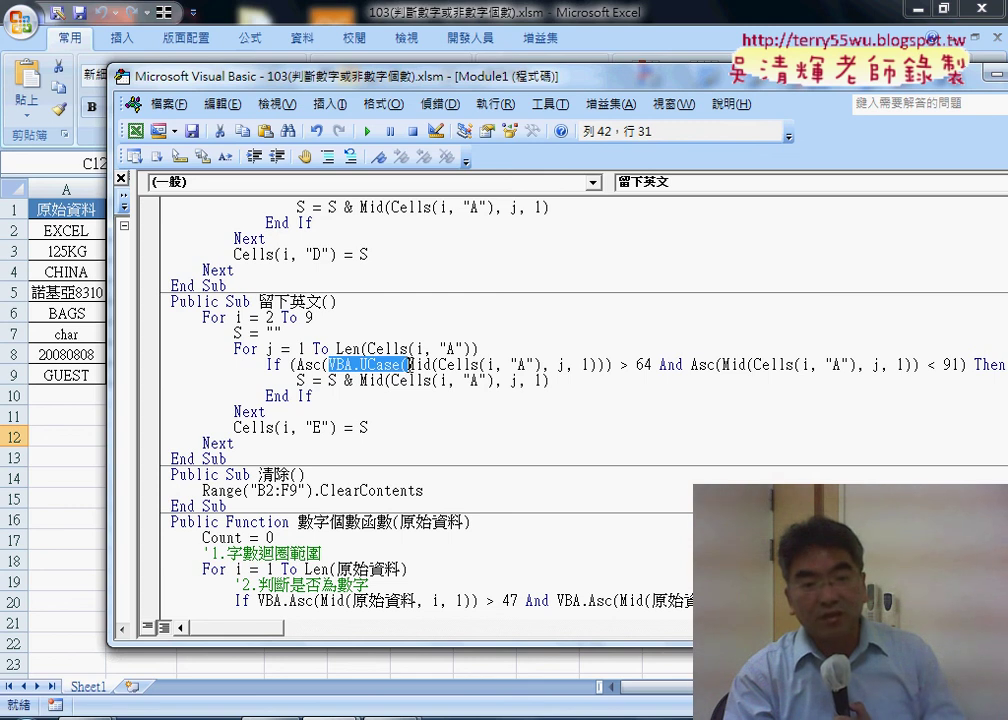
right_click(389, 376)
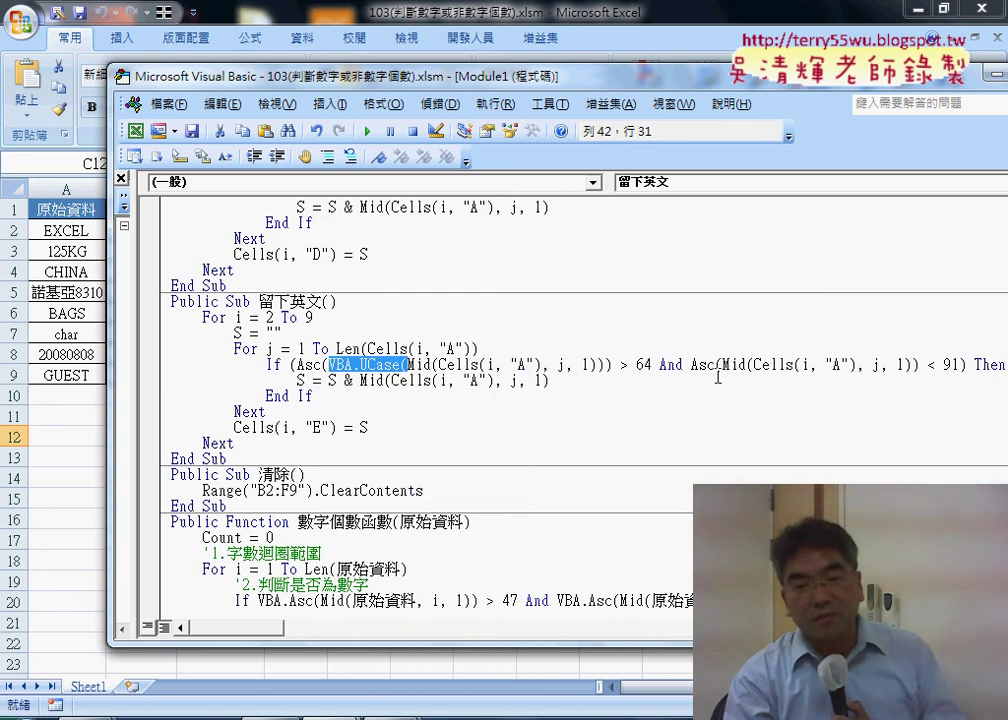
click(726, 365)
right_click(726, 365)
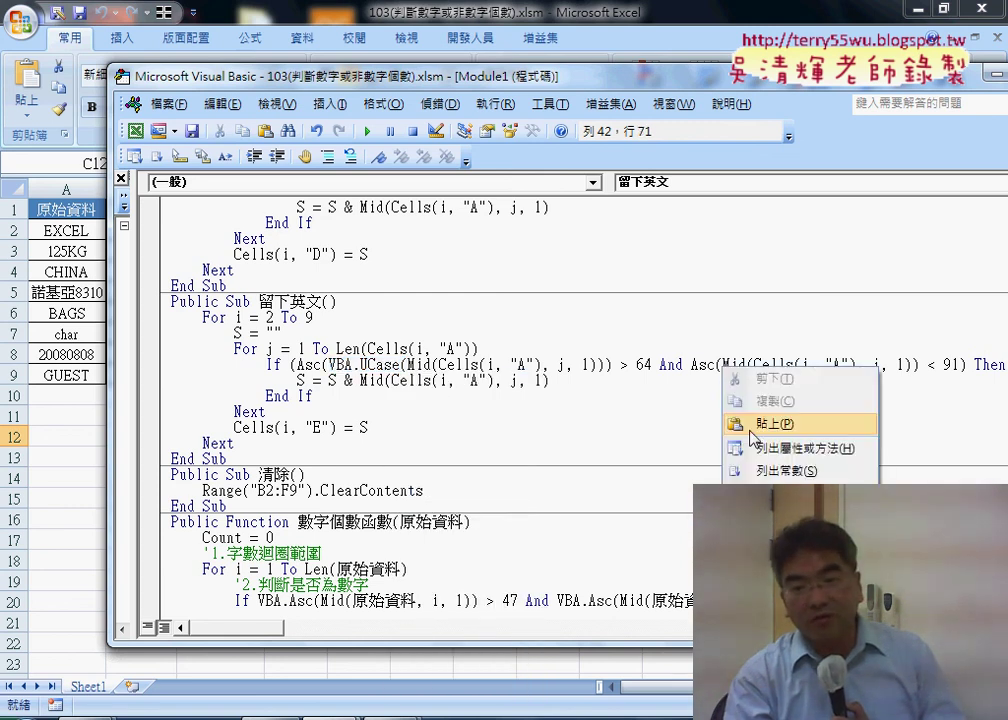
click(748, 420)
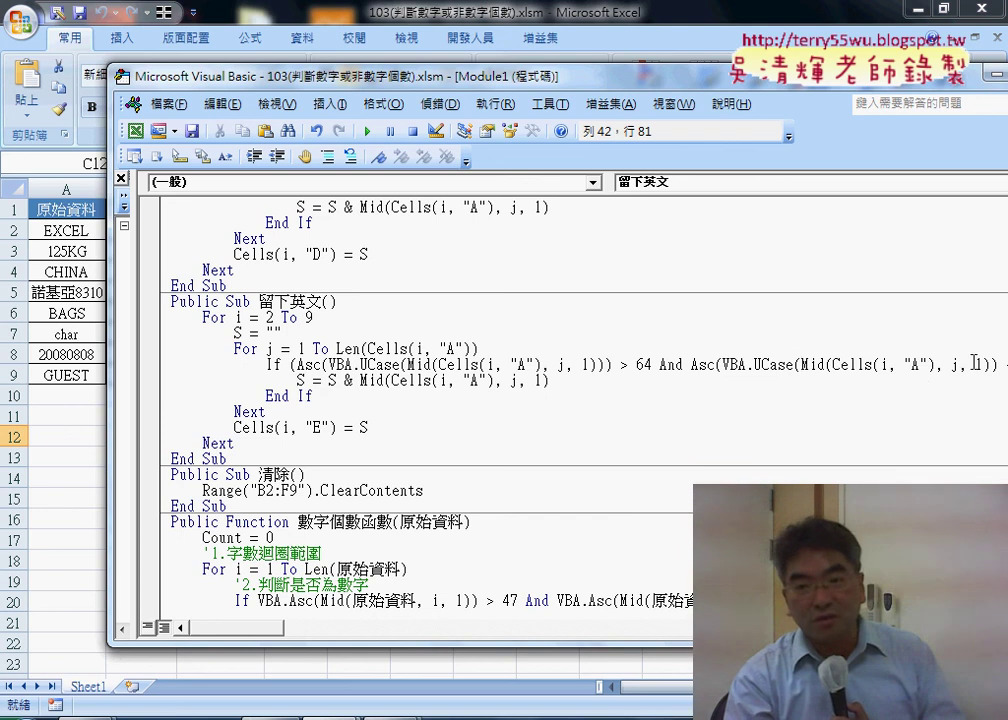
Step: Add the closing parenthesis after the second Mid, verify its pairing, and reveal Sheet1
drag(841, 76, 714, 78)
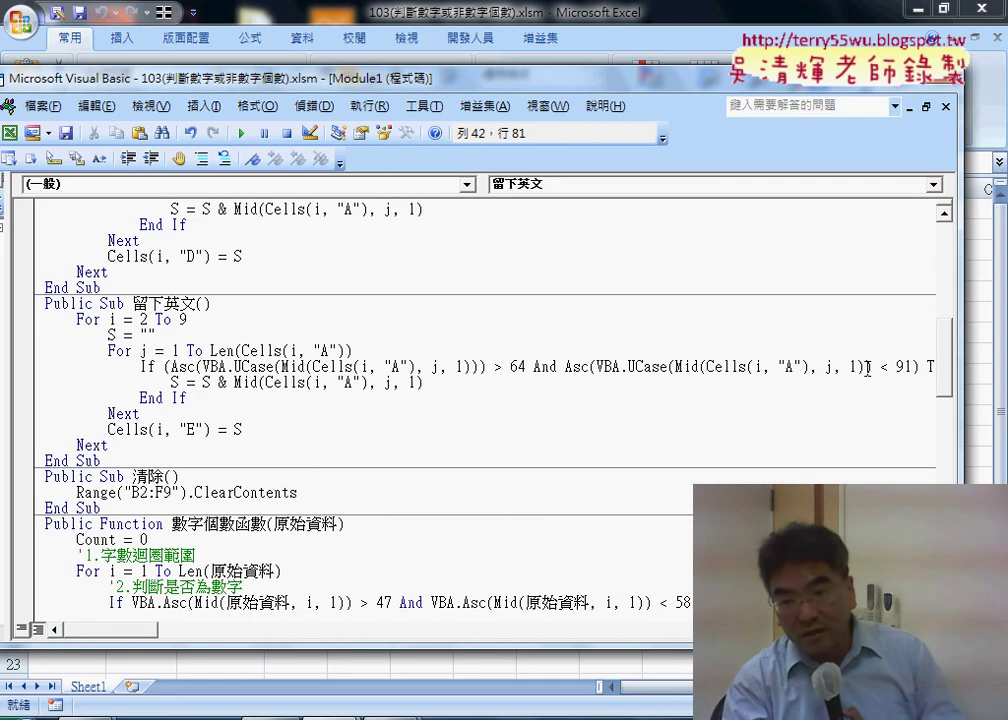
click(864, 368)
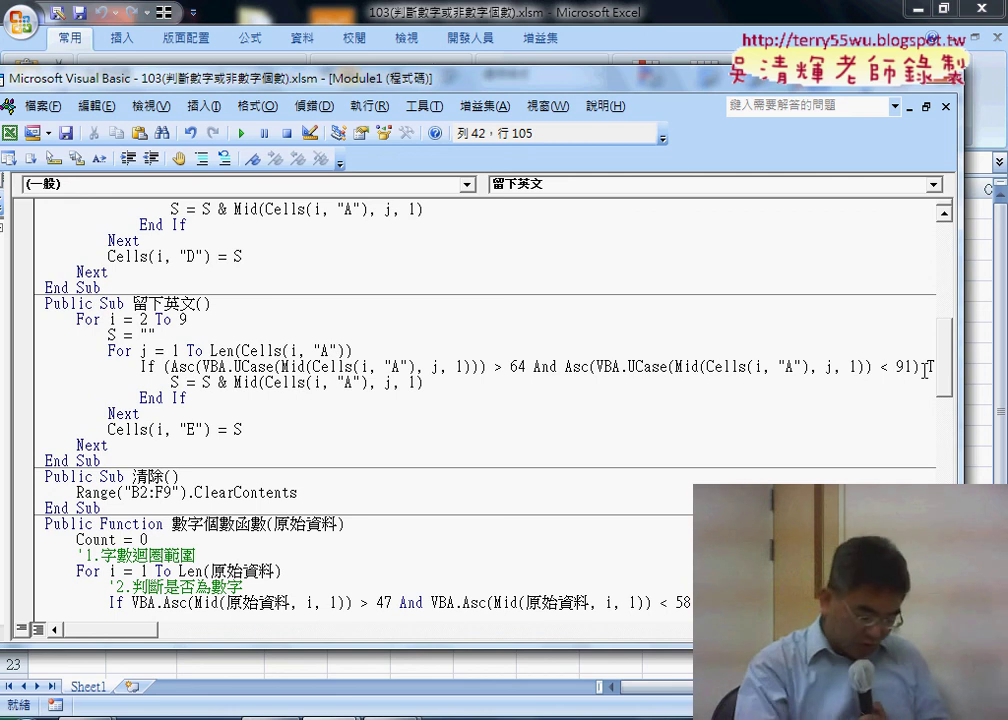
text())
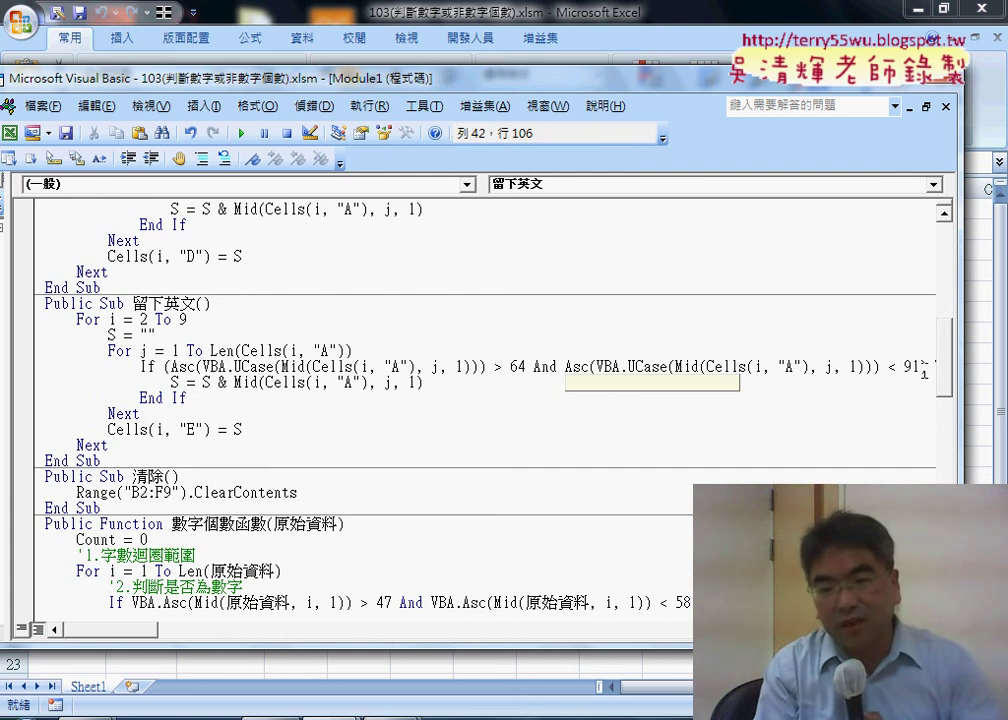
double_click(868, 365)
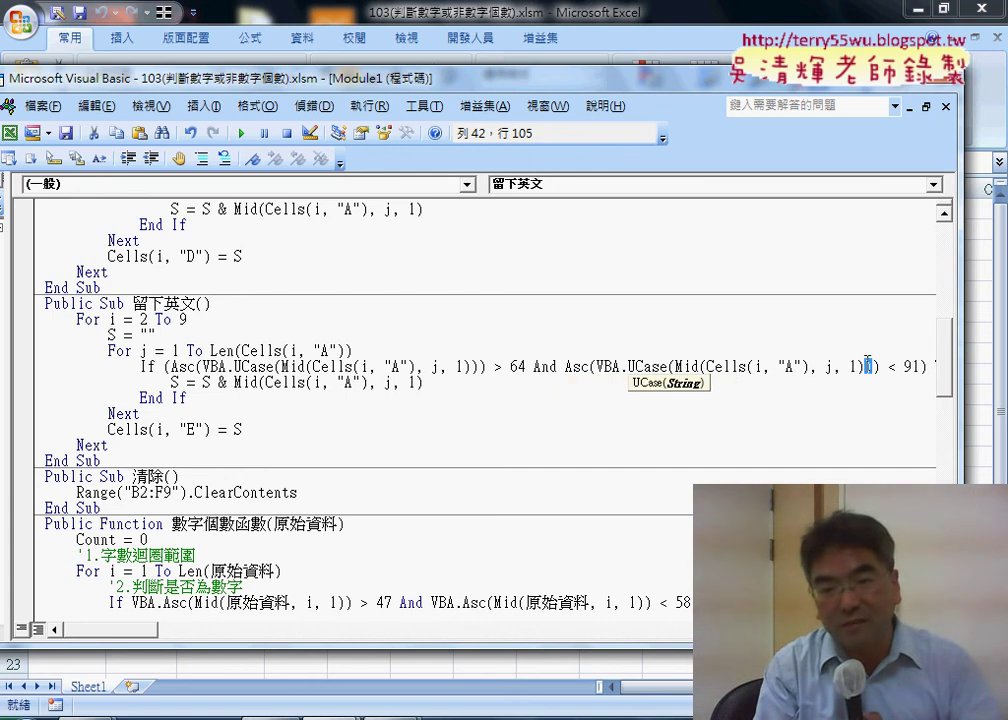
double_click(672, 366)
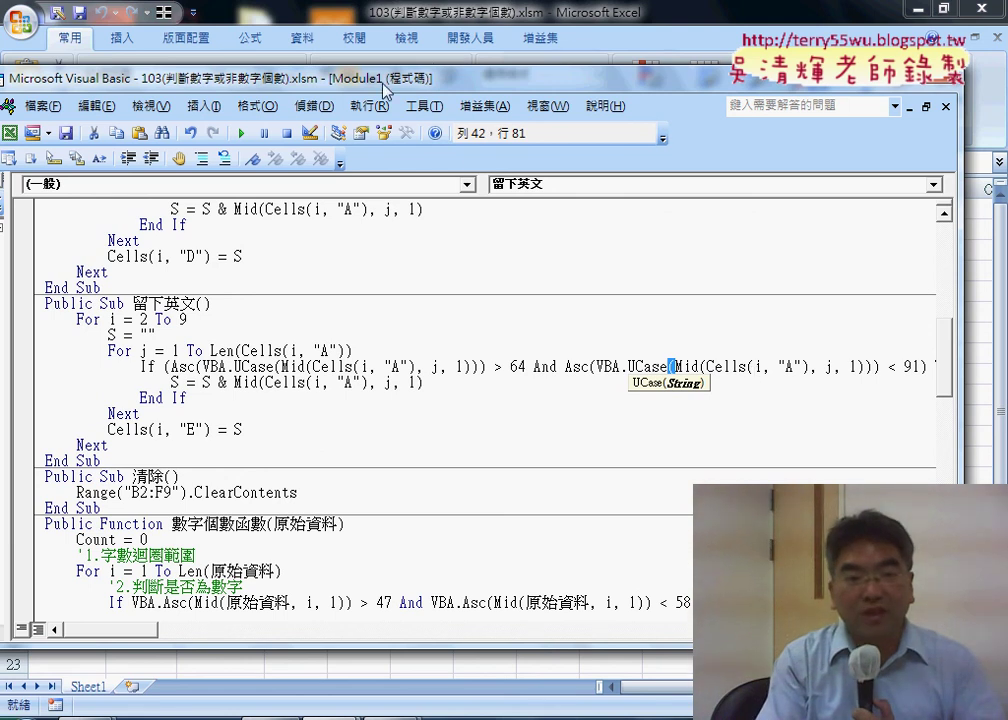
drag(386, 88, 793, 86)
Step: Run the 留下英文 macro and circle 'char' in A7 and E7 to compare
click(622, 357)
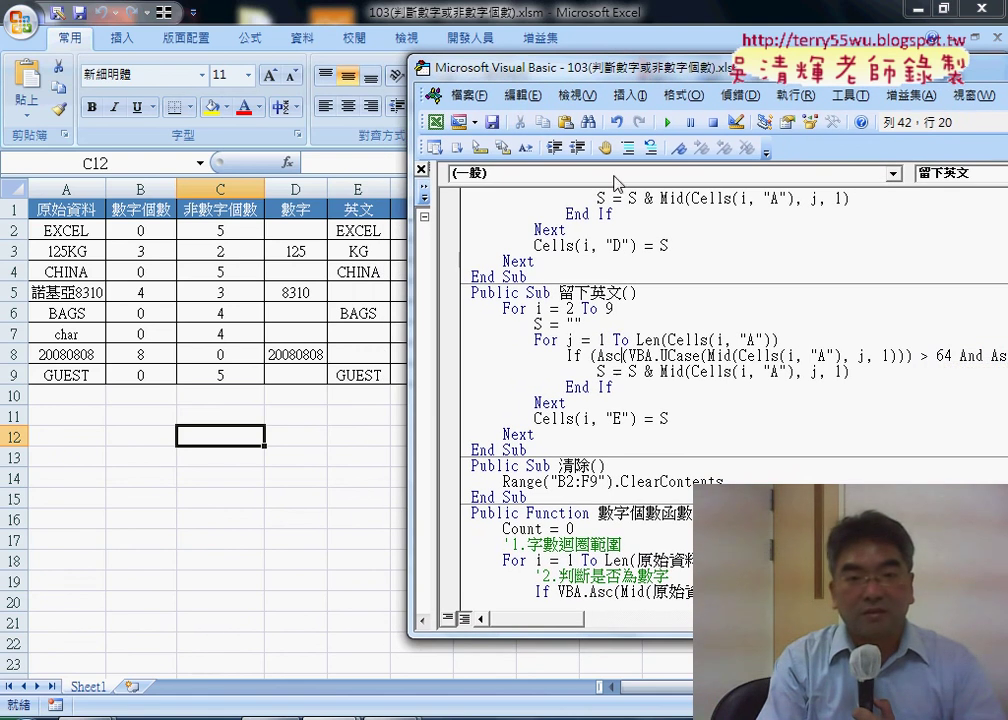
click(667, 123)
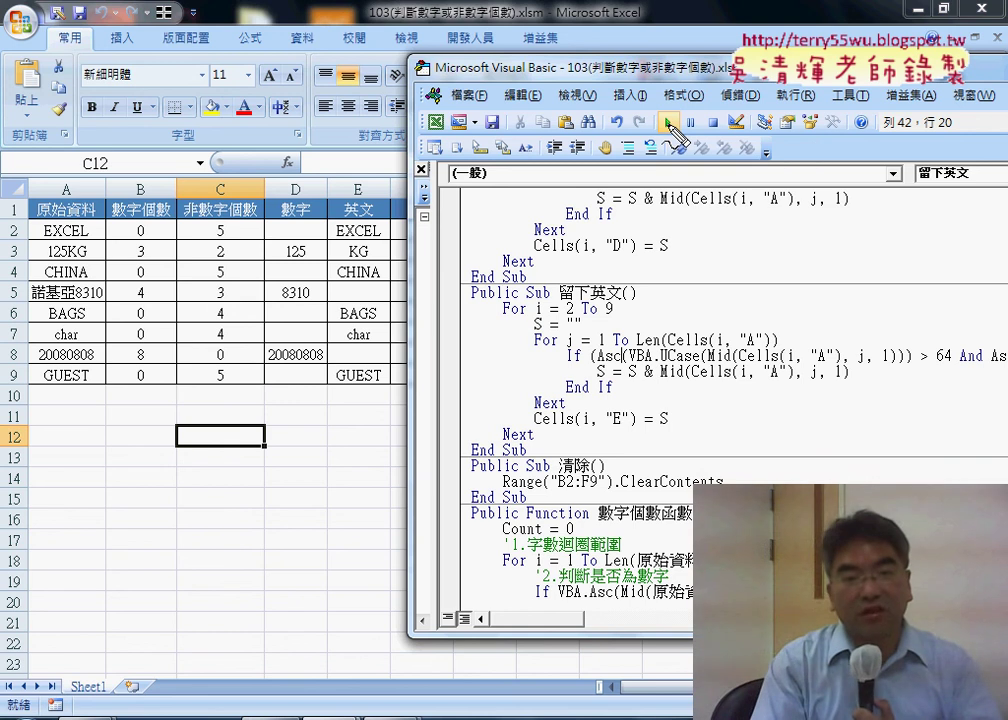
drag(370, 318, 345, 345)
mouse_move(88, 357)
mouse_down()
mouse_move(52, 350)
mouse_move(82, 333)
mouse_move(348, 337)
mouse_move(312, 355)
mouse_up()
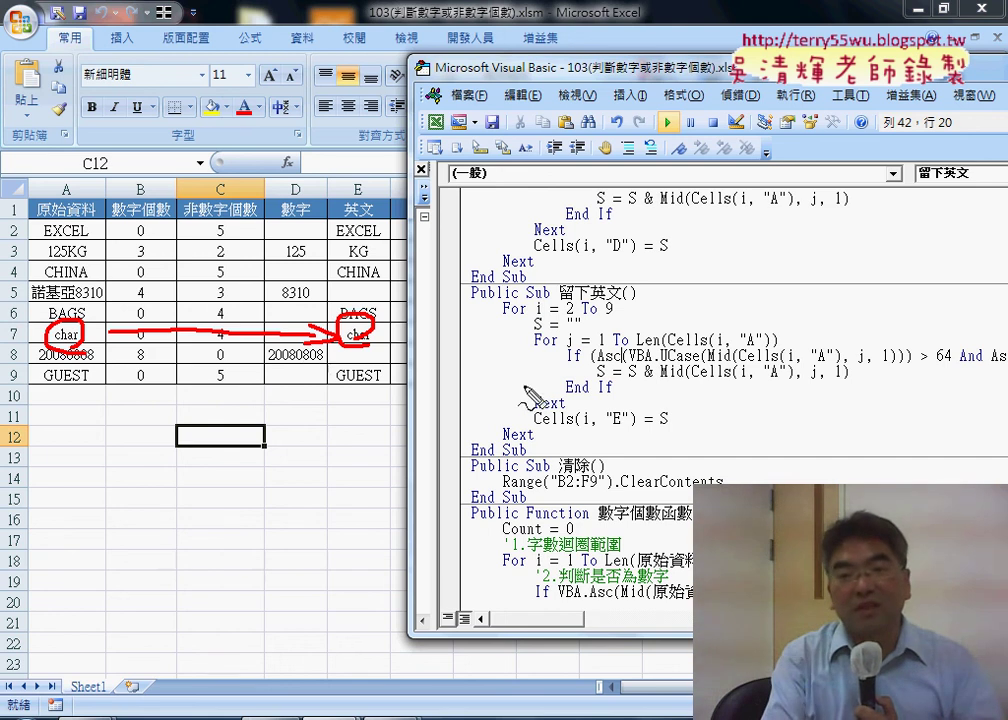
Step: Annotate the 64 threshold, C's code 67, and the UCase call to explain E7
drag(934, 365, 960, 367)
drag(836, 284, 818, 321)
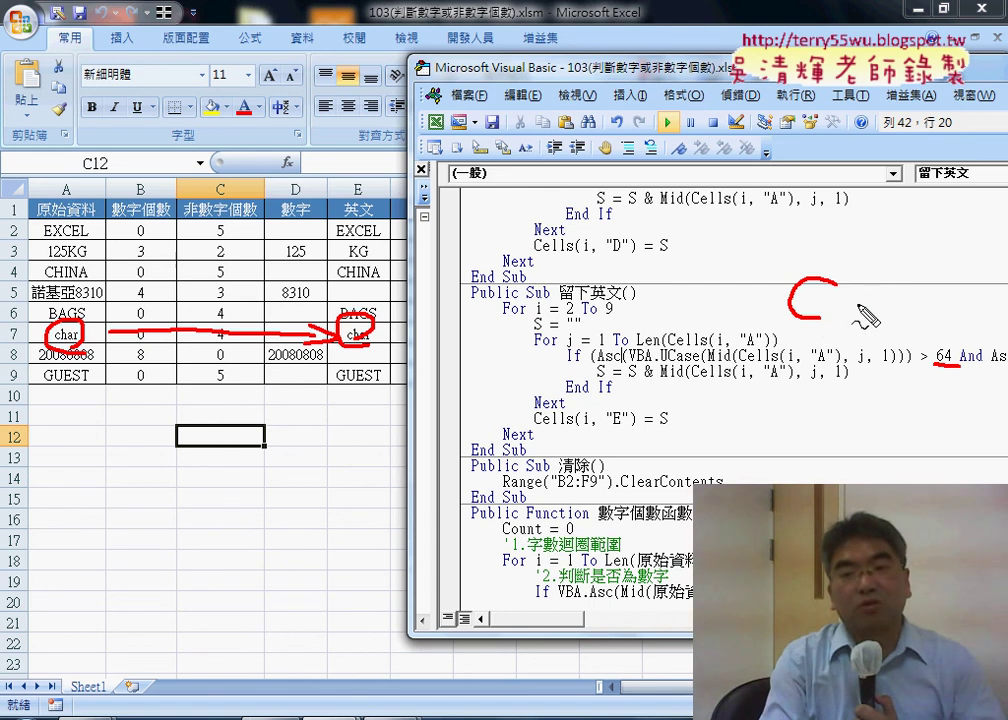
mouse_move(892, 282)
mouse_down()
mouse_move(874, 300)
mouse_move(932, 312)
mouse_up()
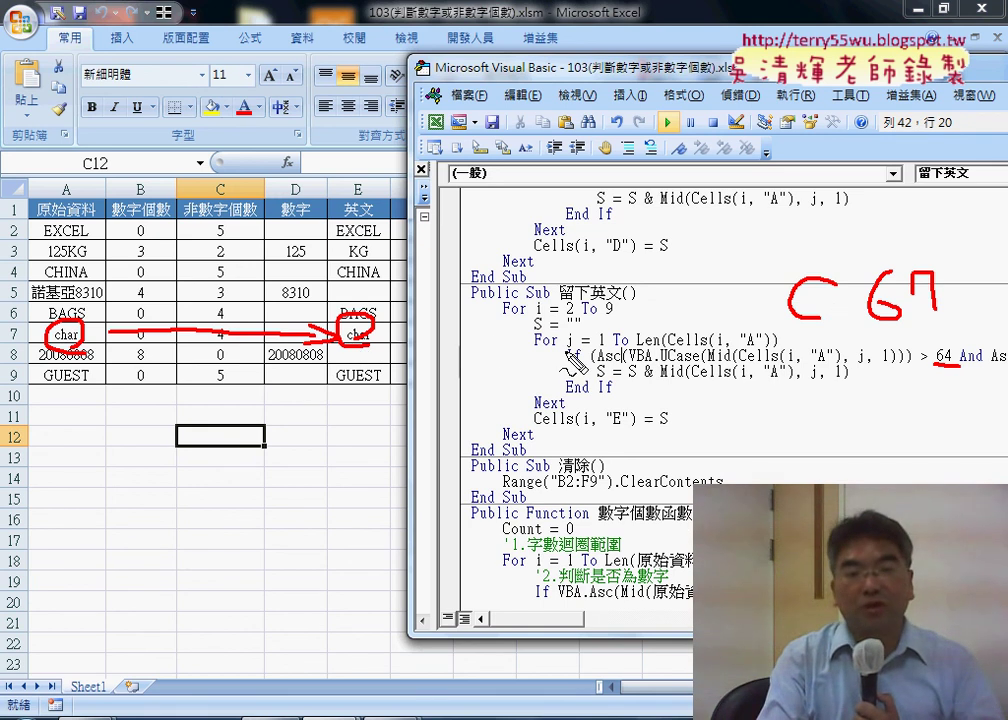
mouse_move(495, 337)
mouse_down()
mouse_move(390, 338)
mouse_move(400, 346)
mouse_up()
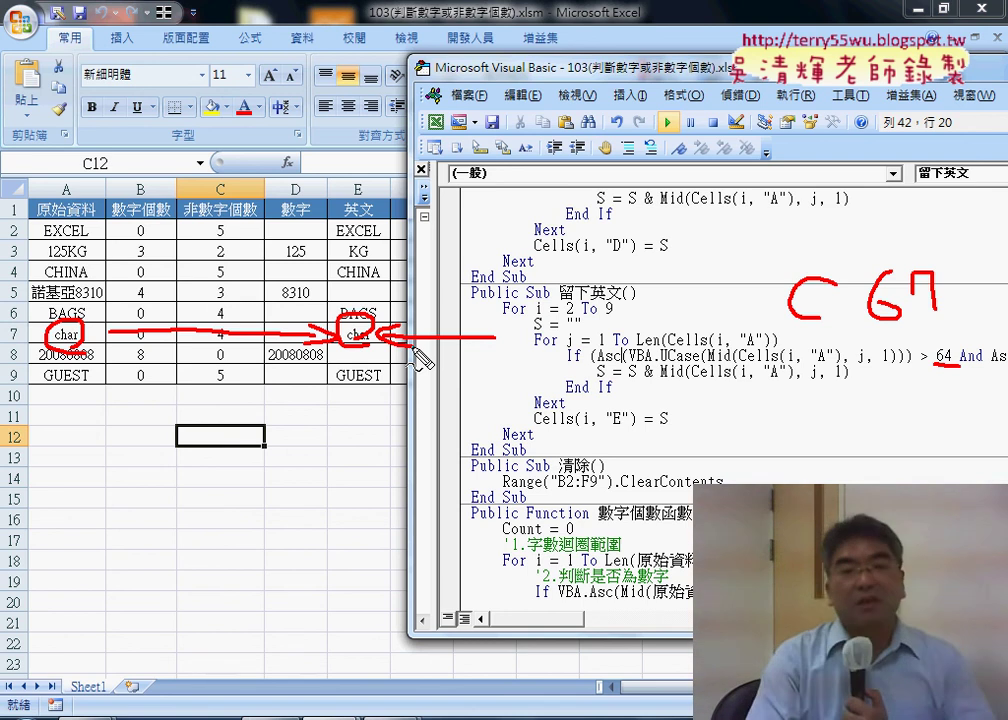
key(Escape)
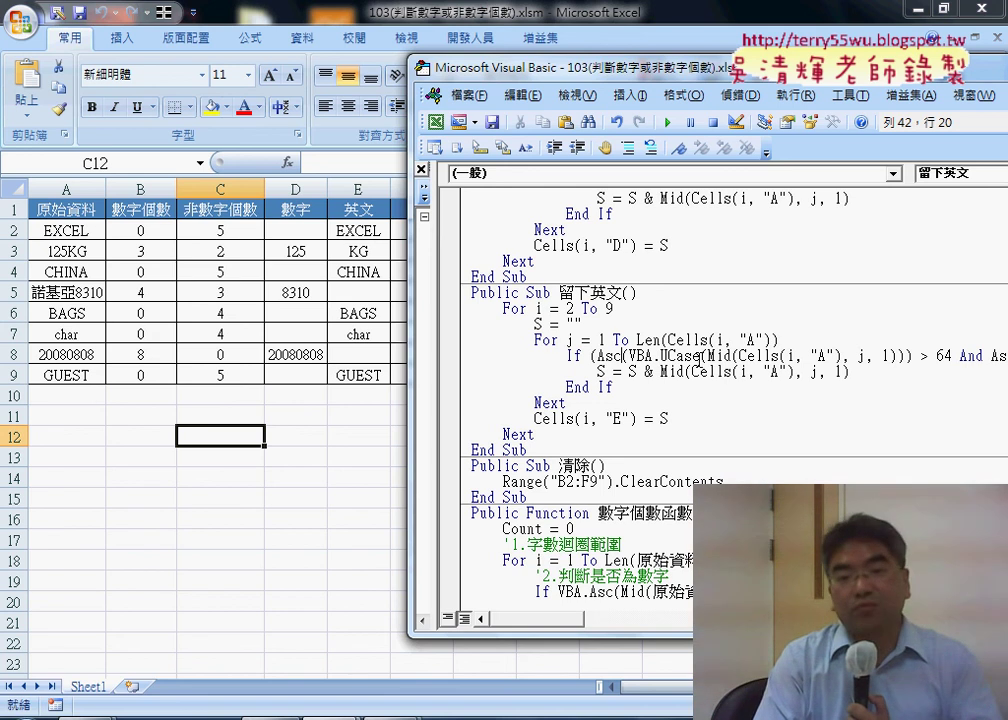
drag(701, 355, 668, 355)
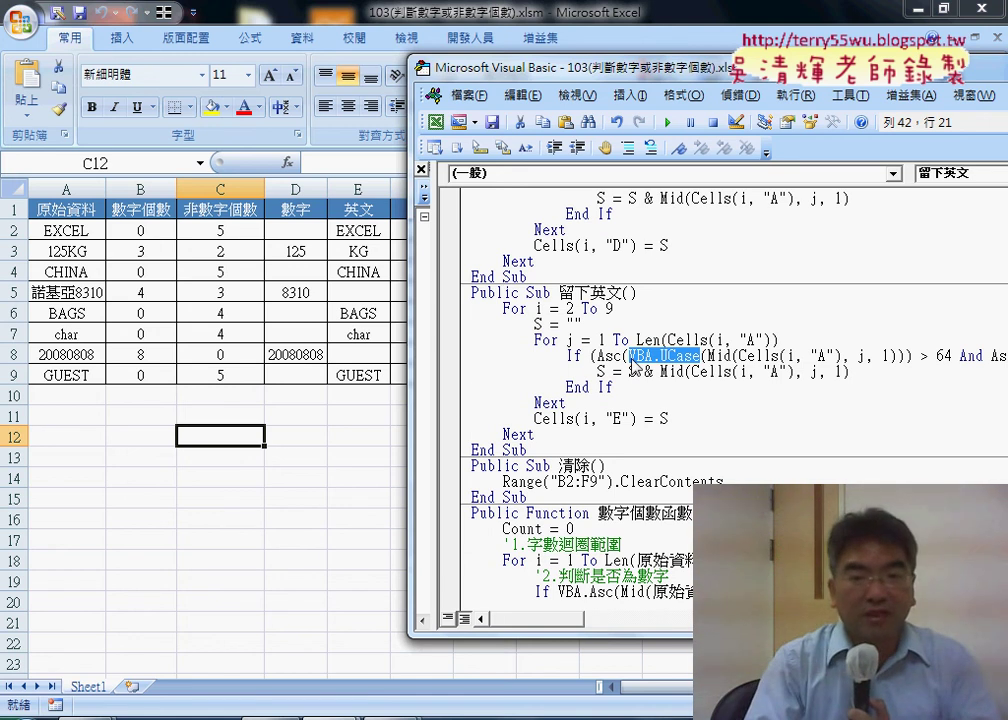
scroll(645, 262, up, 2)
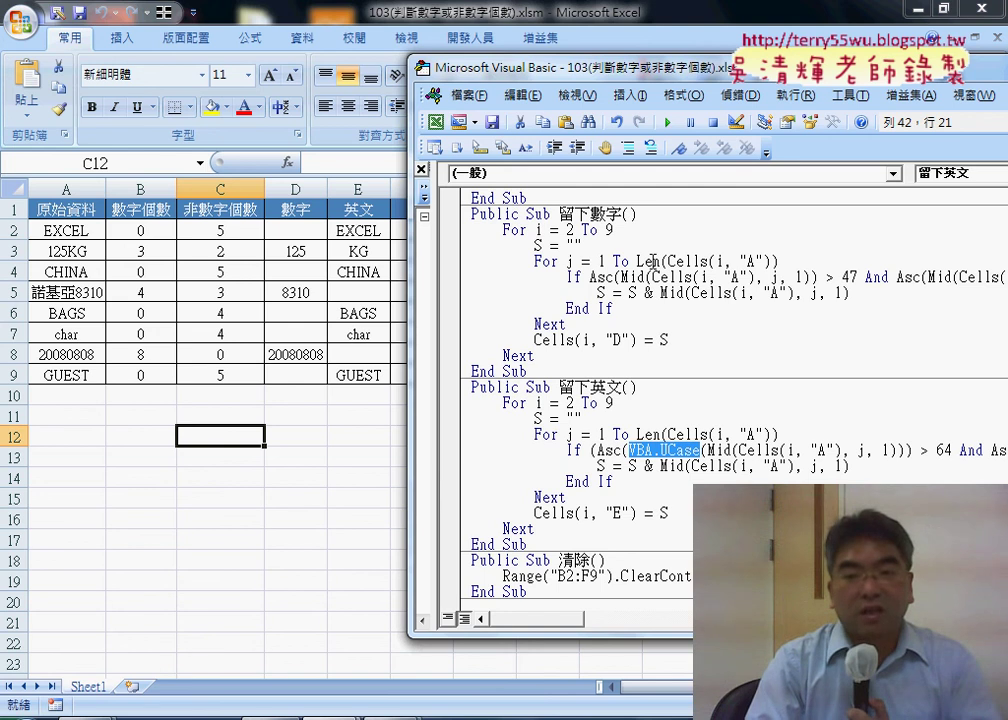
scroll(652, 261, down, 1)
scroll(652, 261, down, 1)
scroll(652, 261, down, 1)
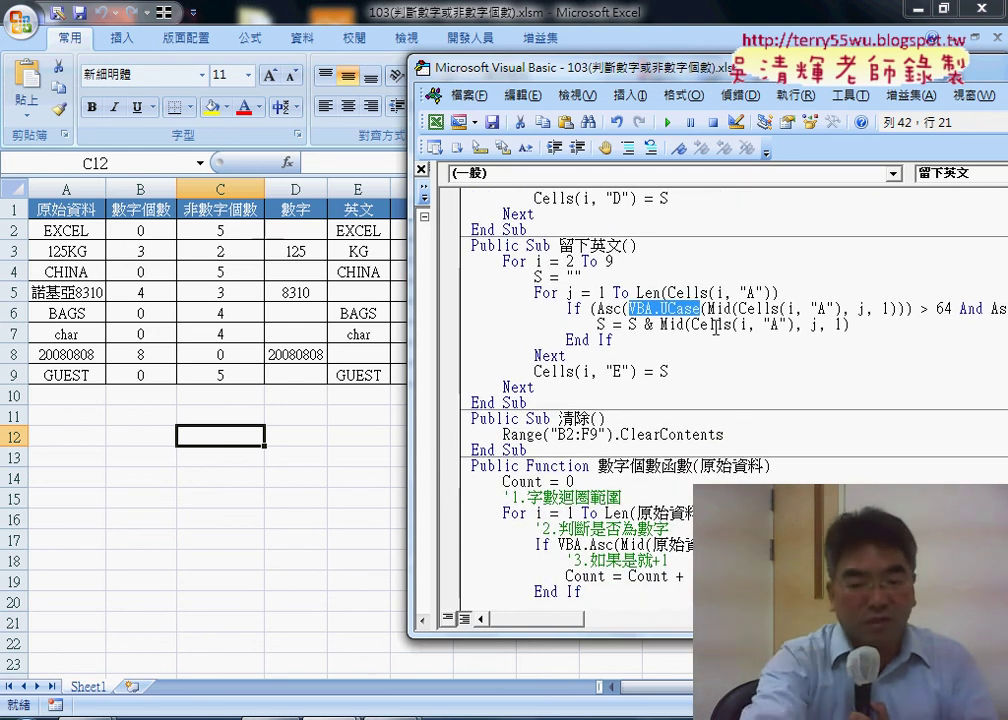